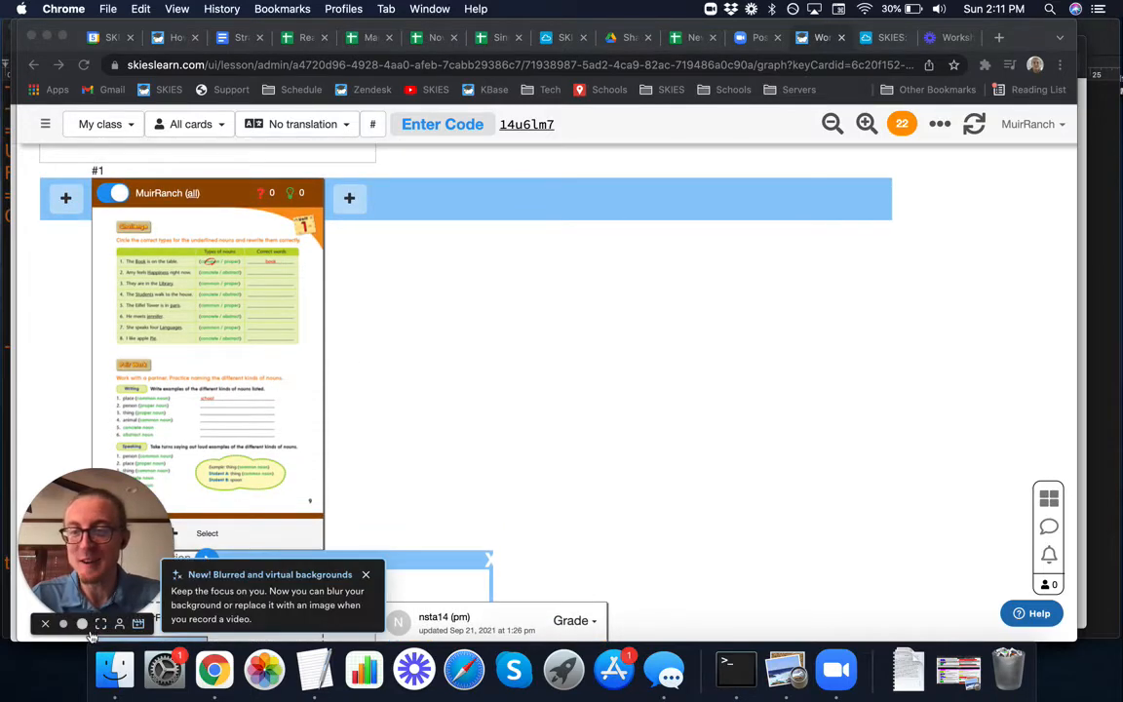
- Enlarge the noun worksheet card and read through its Challenge and Pair Work sections
click(44, 626)
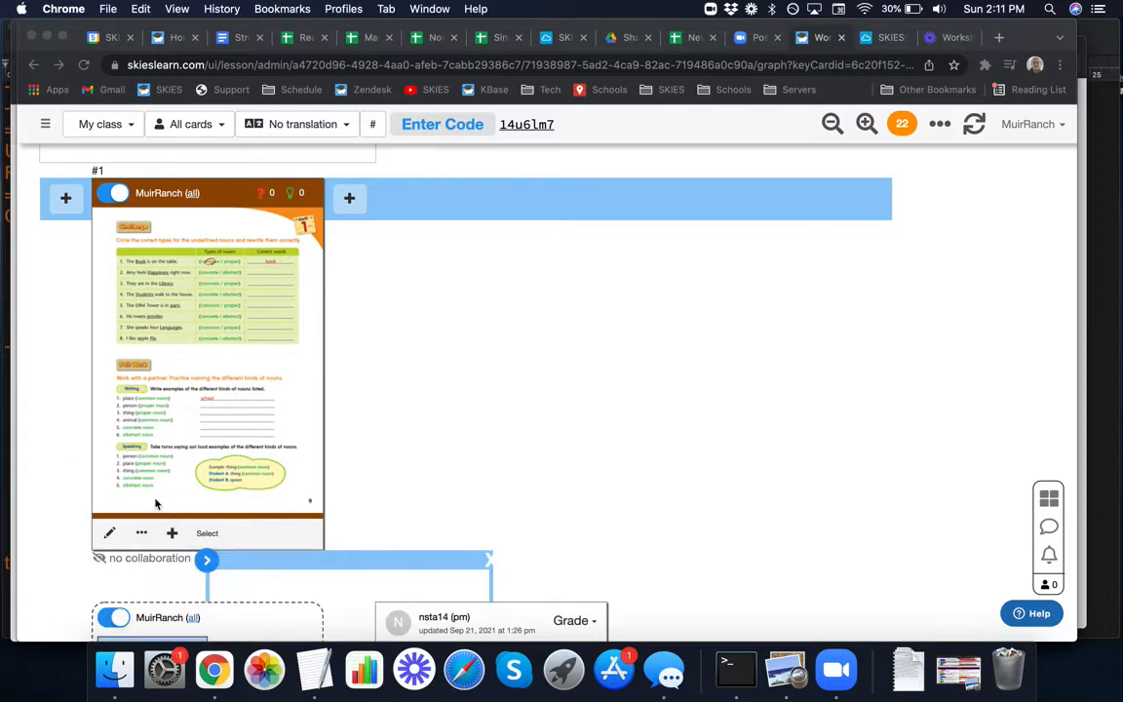
click(306, 433)
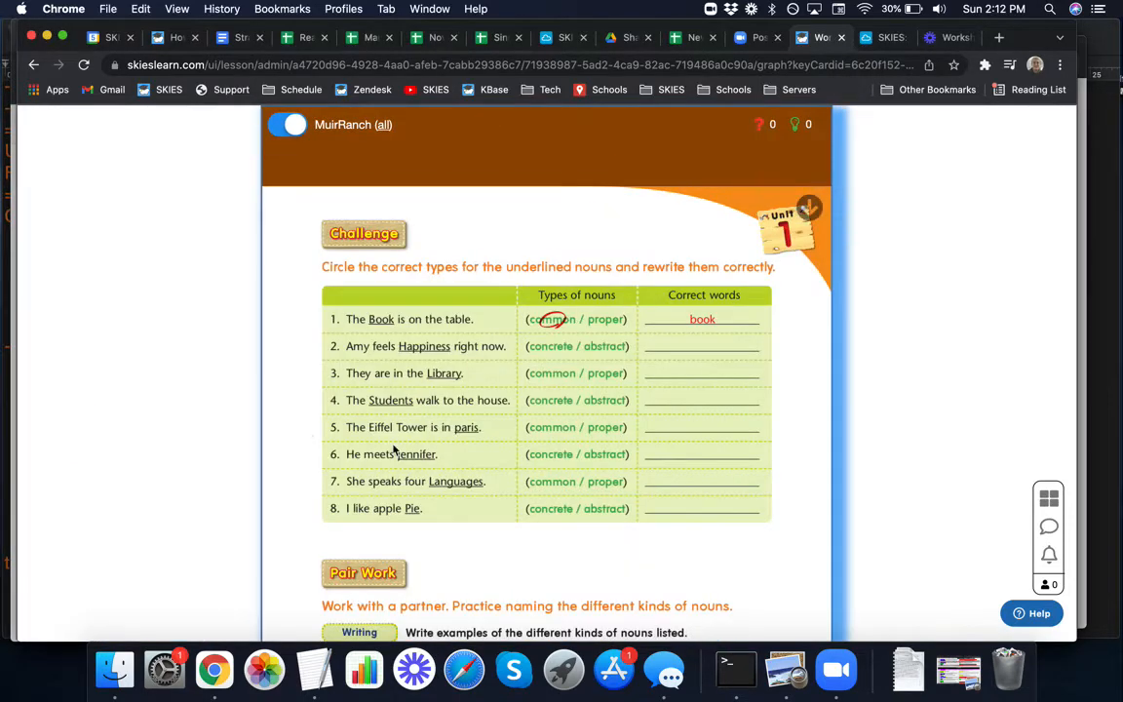
scroll(394, 450, down, 2)
scroll(394, 449, down, 4)
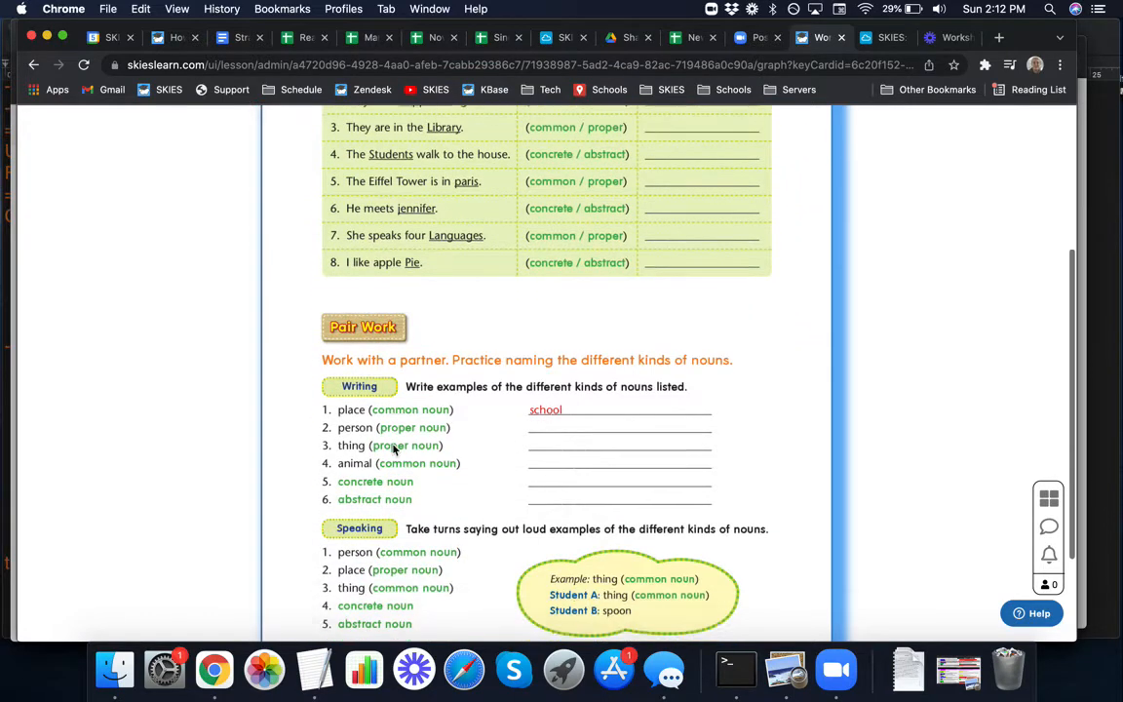
scroll(394, 448, up, 7)
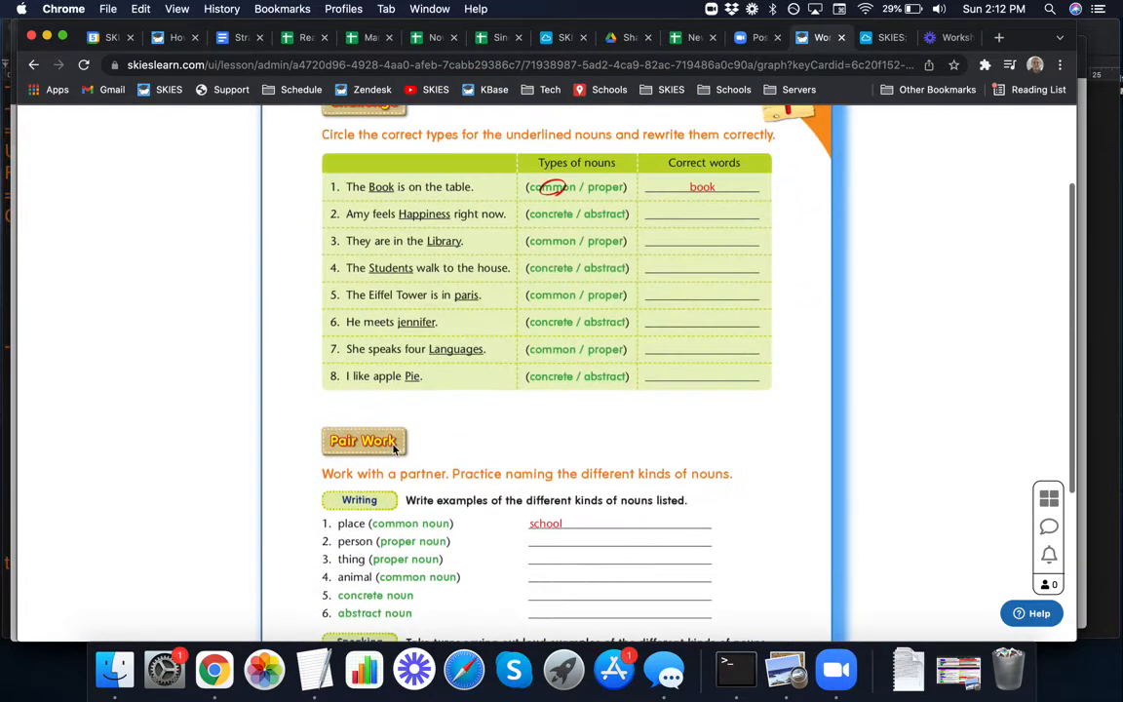
scroll(447, 480, down, 3)
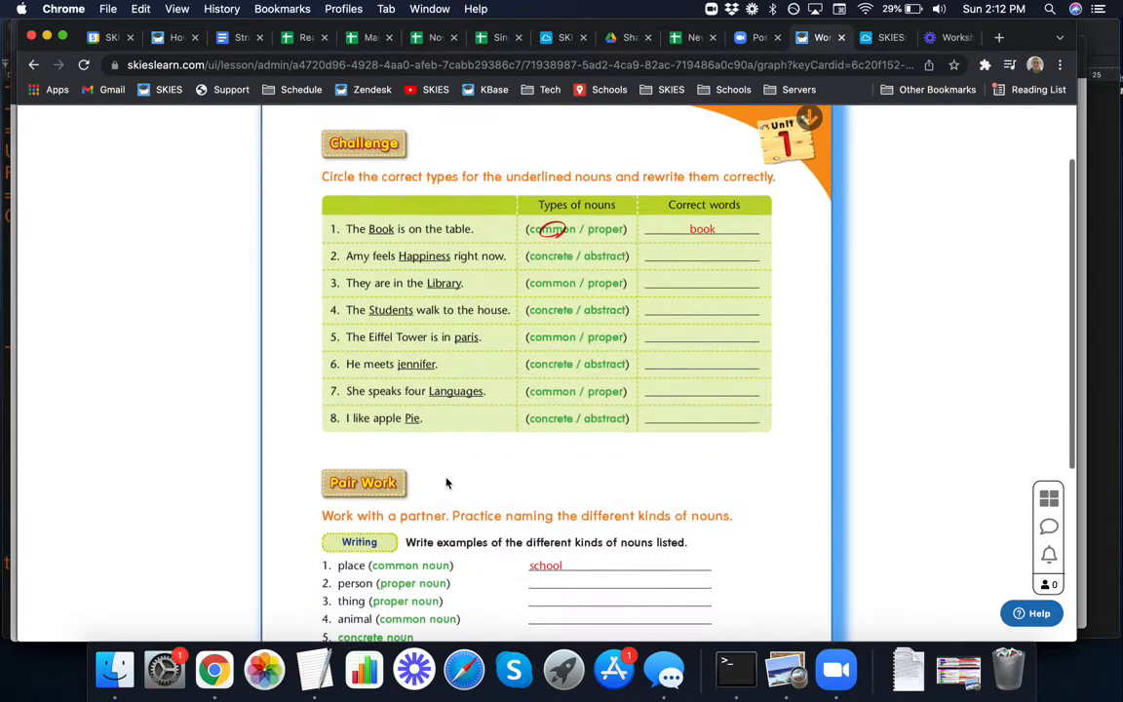
scroll(447, 483, down, 4)
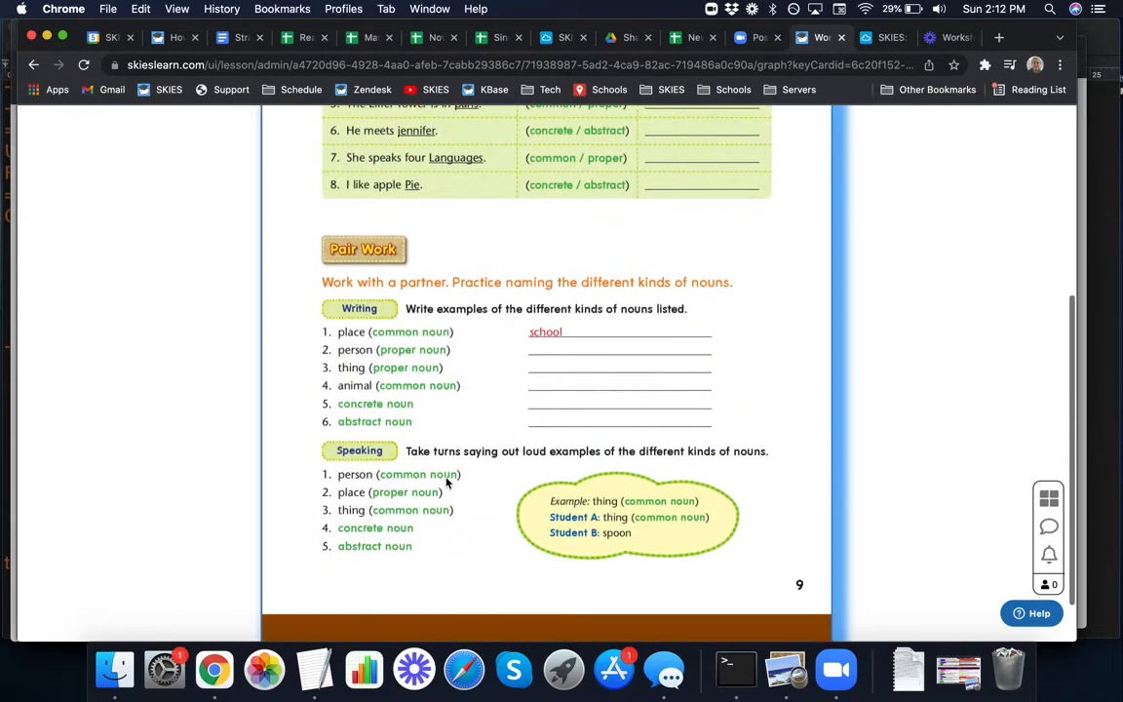
click(448, 483)
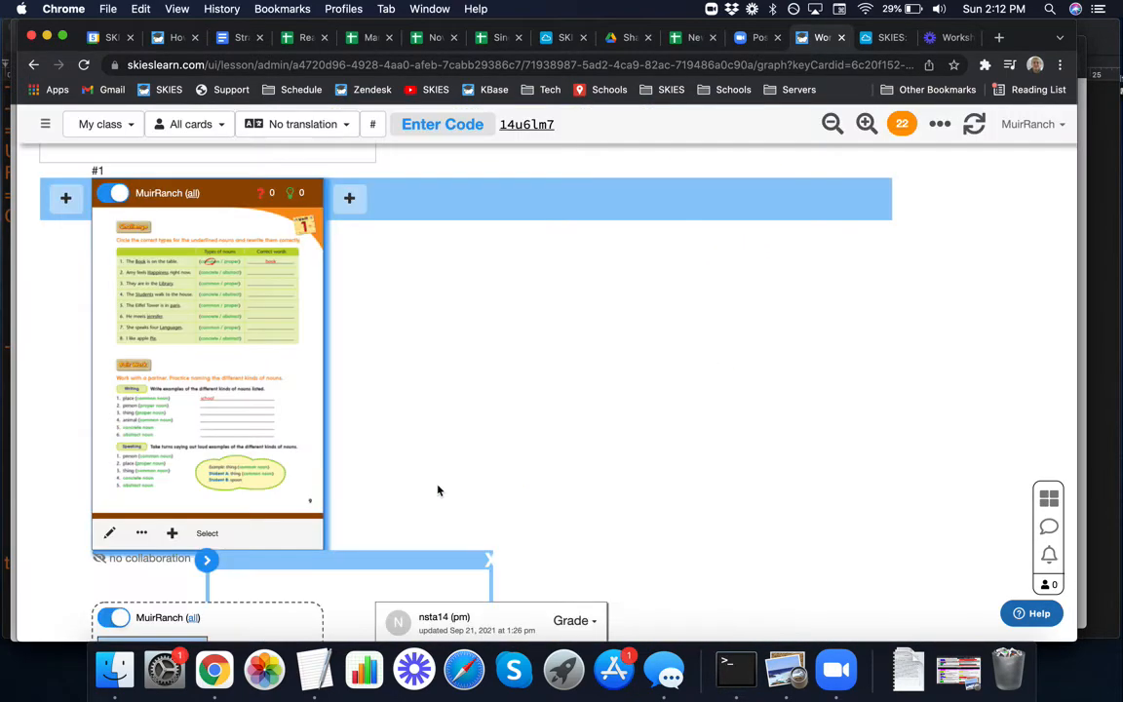
- Open the worksheet's grades page and look over the students' ungraded submissions, enlarging the first one for a closer view
scroll(349, 549, down, 5)
click(241, 451)
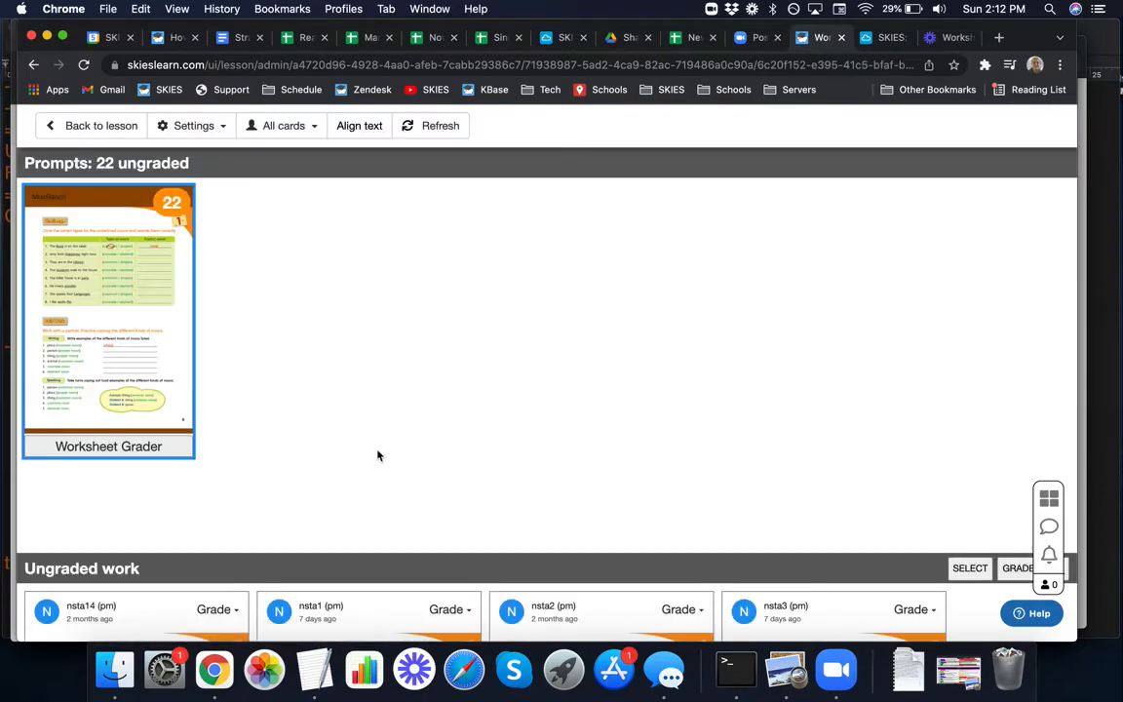
scroll(378, 453, down, 7)
click(188, 385)
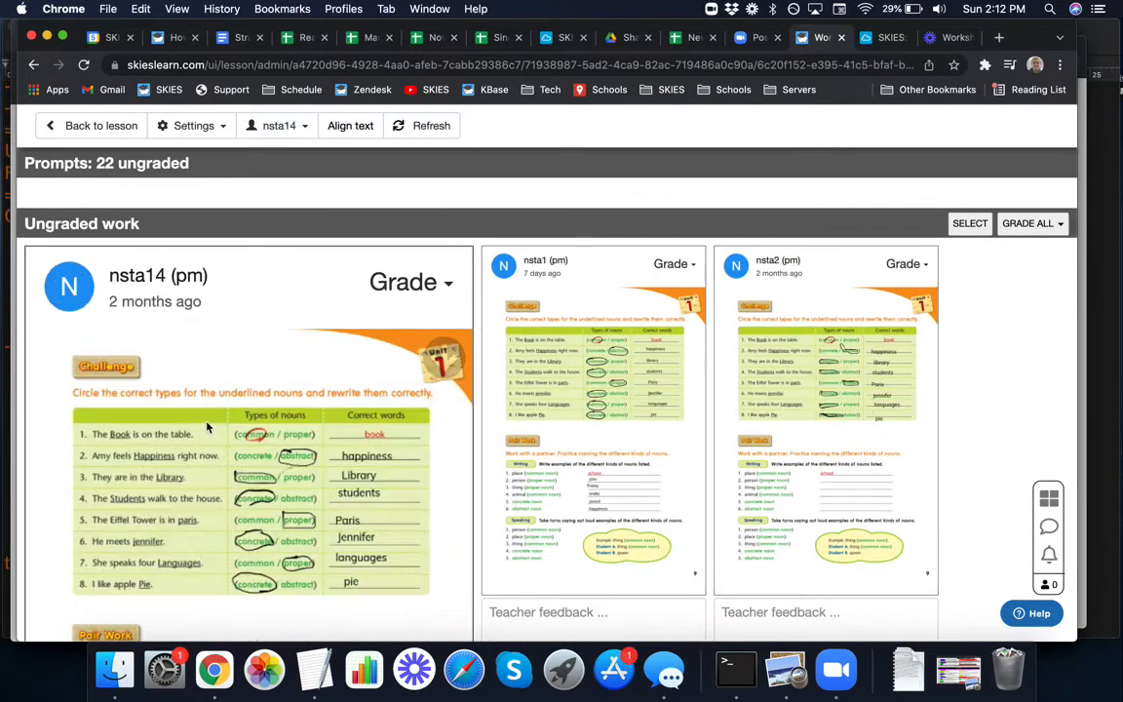
scroll(343, 458, down, 3)
scroll(332, 457, up, 3)
click(332, 456)
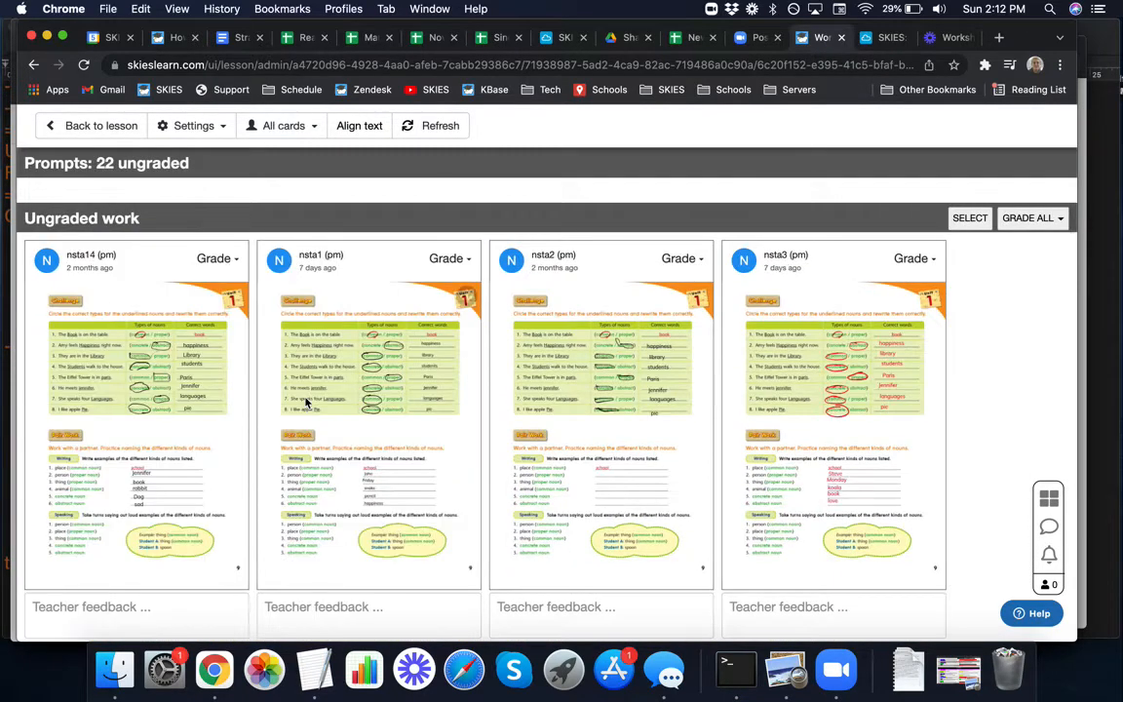
scroll(359, 280, down, 3)
scroll(421, 294, down, 2)
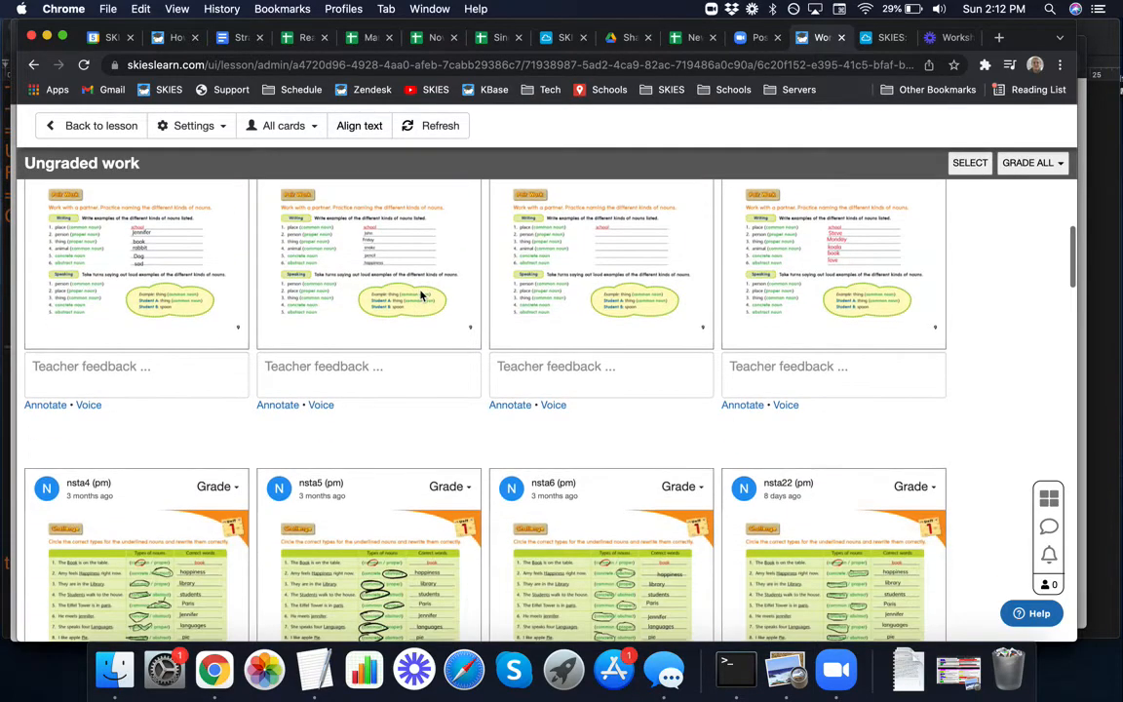
- View the first student's submission in the annotation editor, cancel it, and return to the worksheet prompt
click(47, 408)
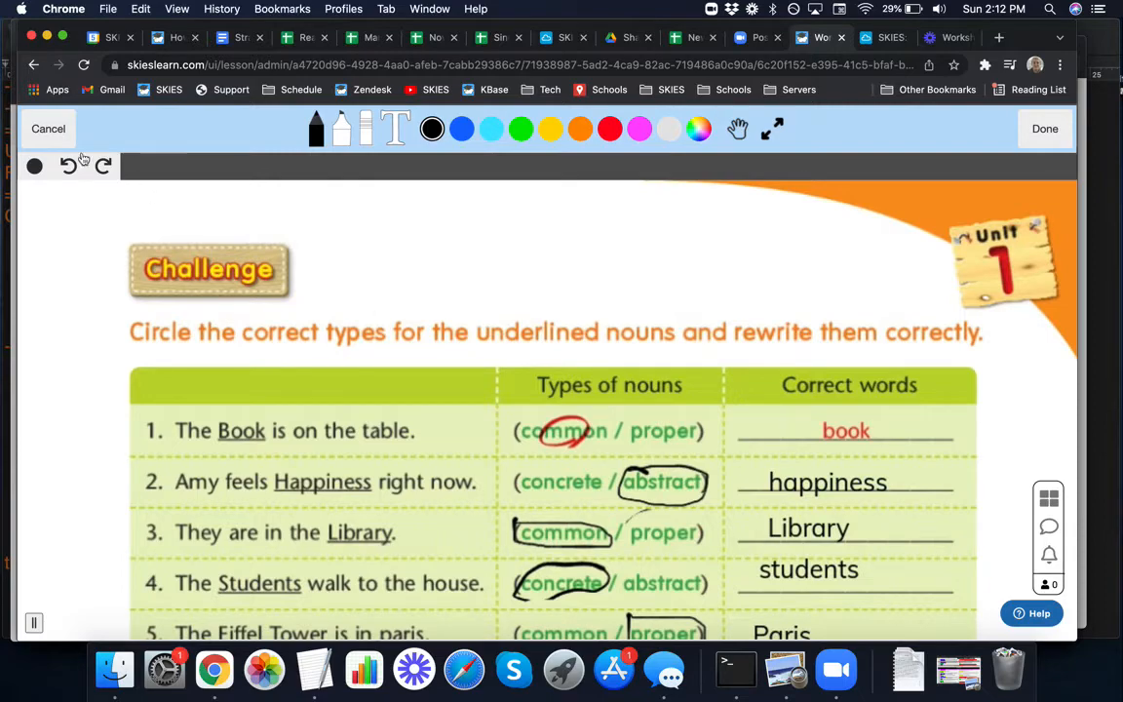
click(55, 132)
scroll(227, 342, up, 10)
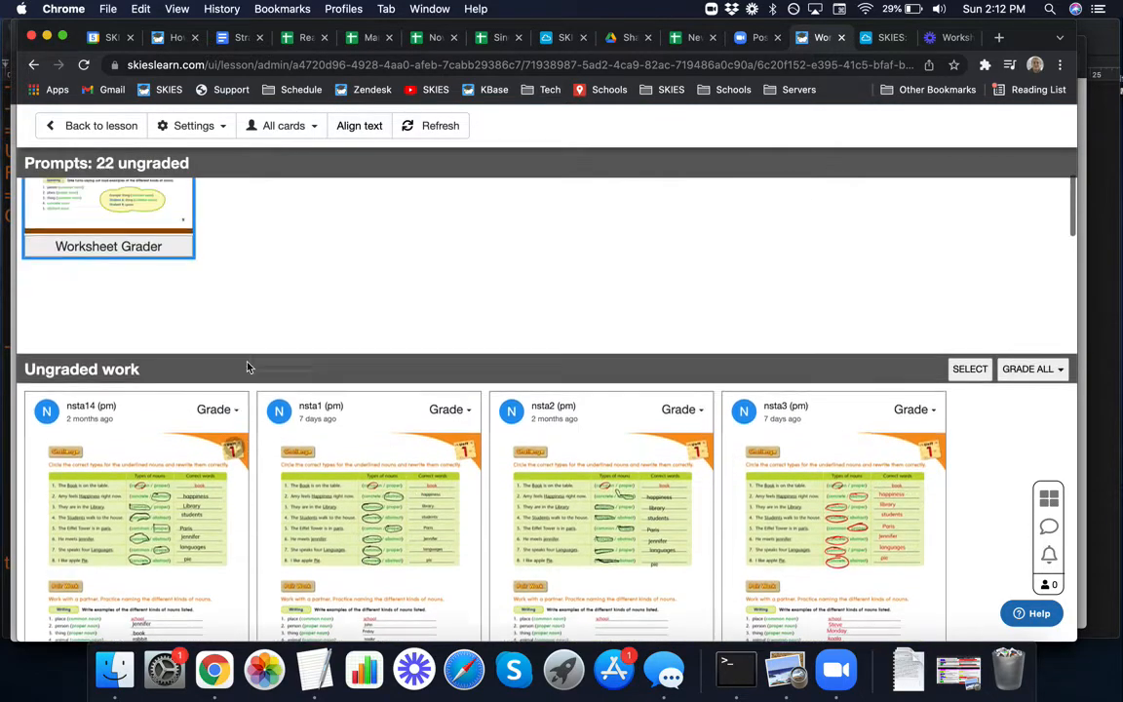
scroll(248, 367, down, 1)
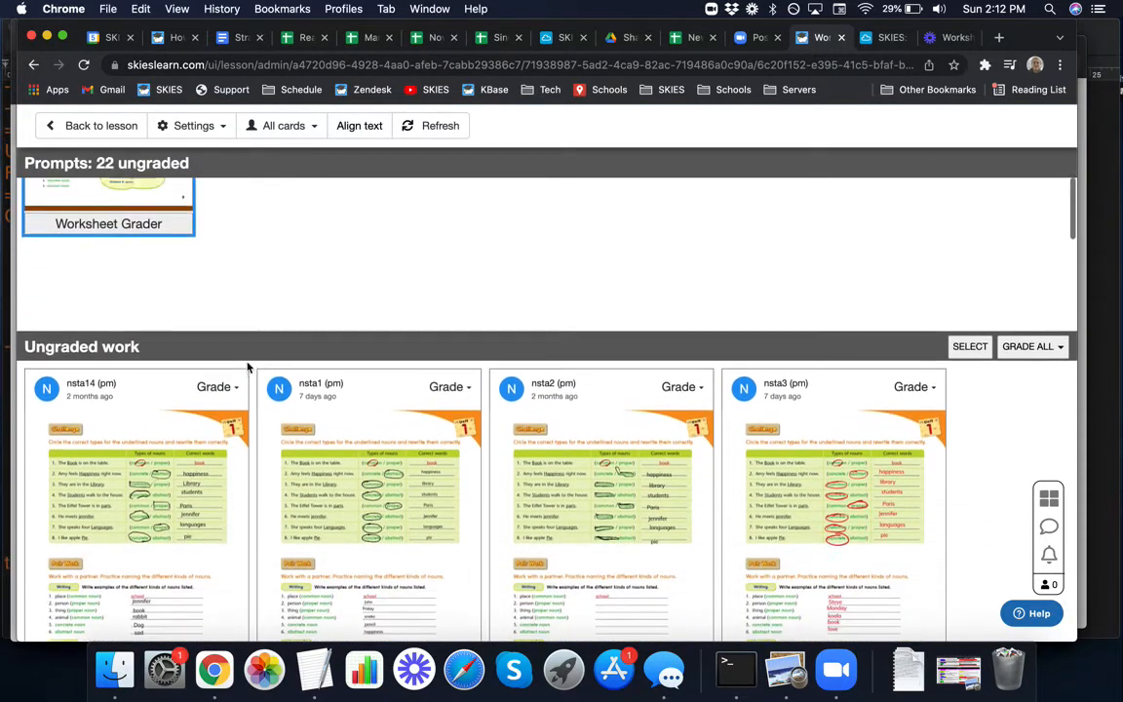
scroll(248, 367, up, 3)
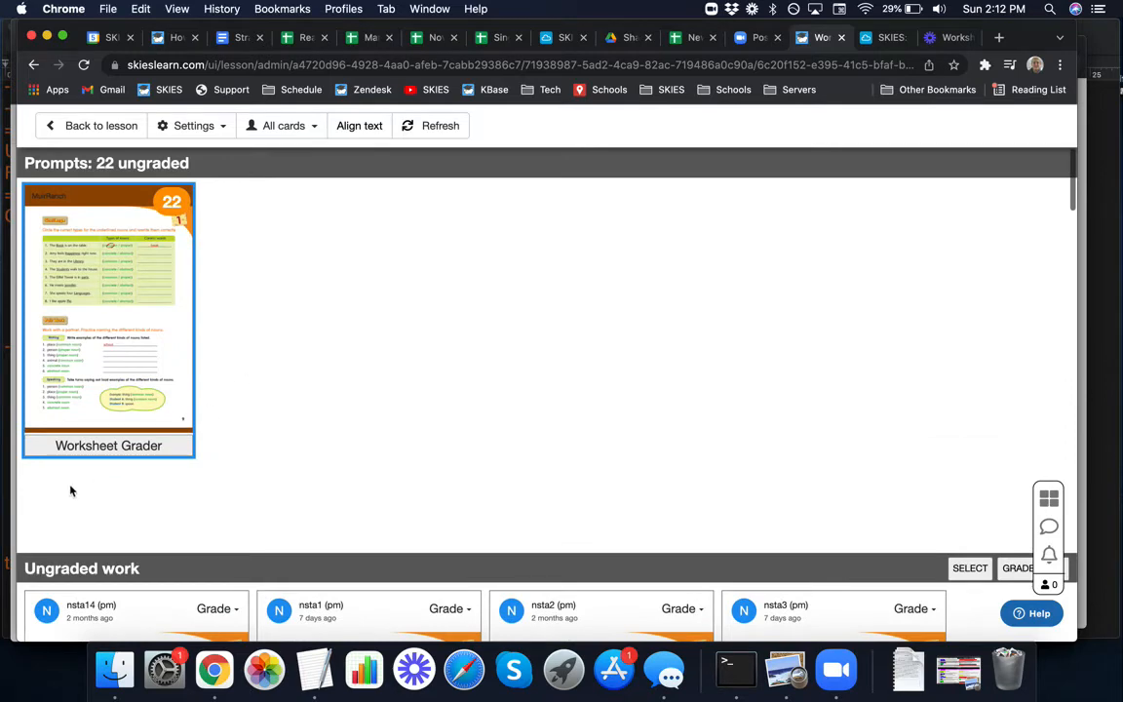
scroll(70, 487, up, 5)
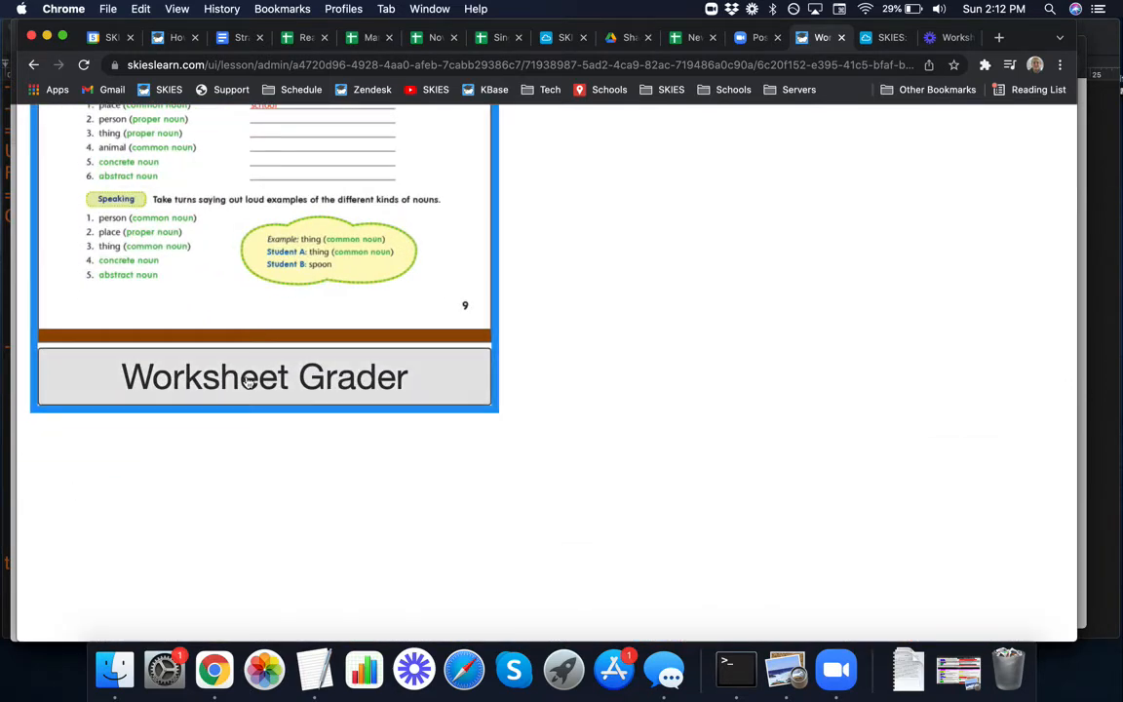
scroll(249, 382, down, 5)
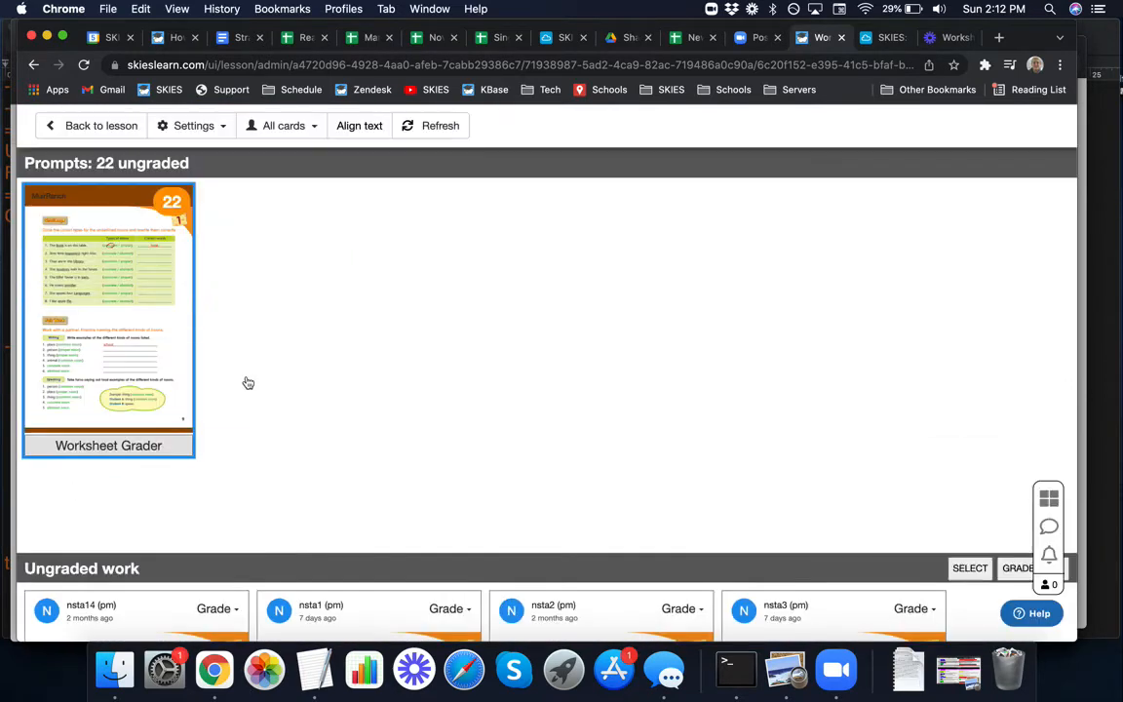
- Open the Worksheet Grader from the grades page of the lesson's noun worksheet
click(133, 446)
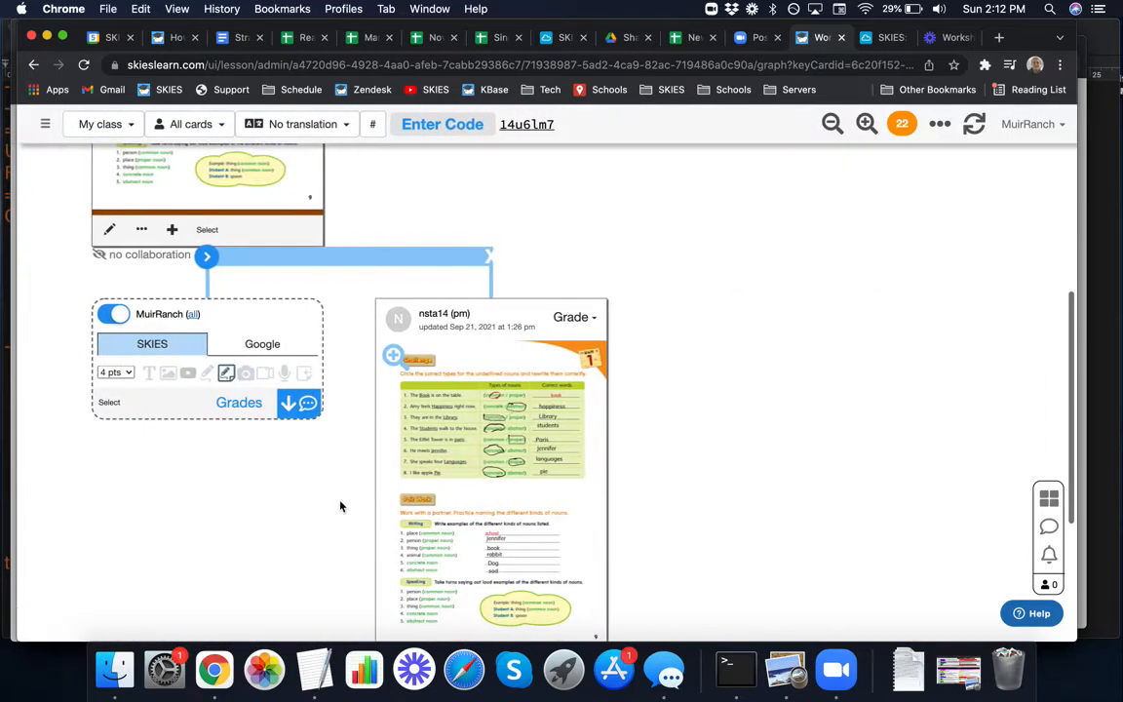
click(228, 386)
click(226, 387)
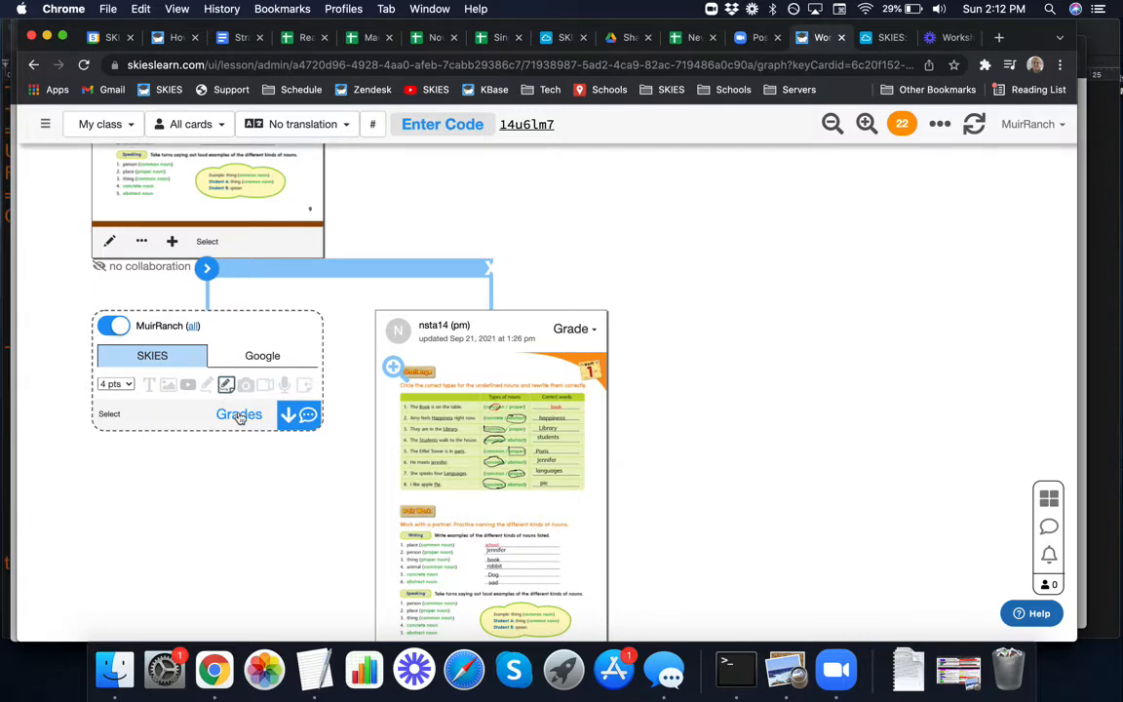
click(239, 414)
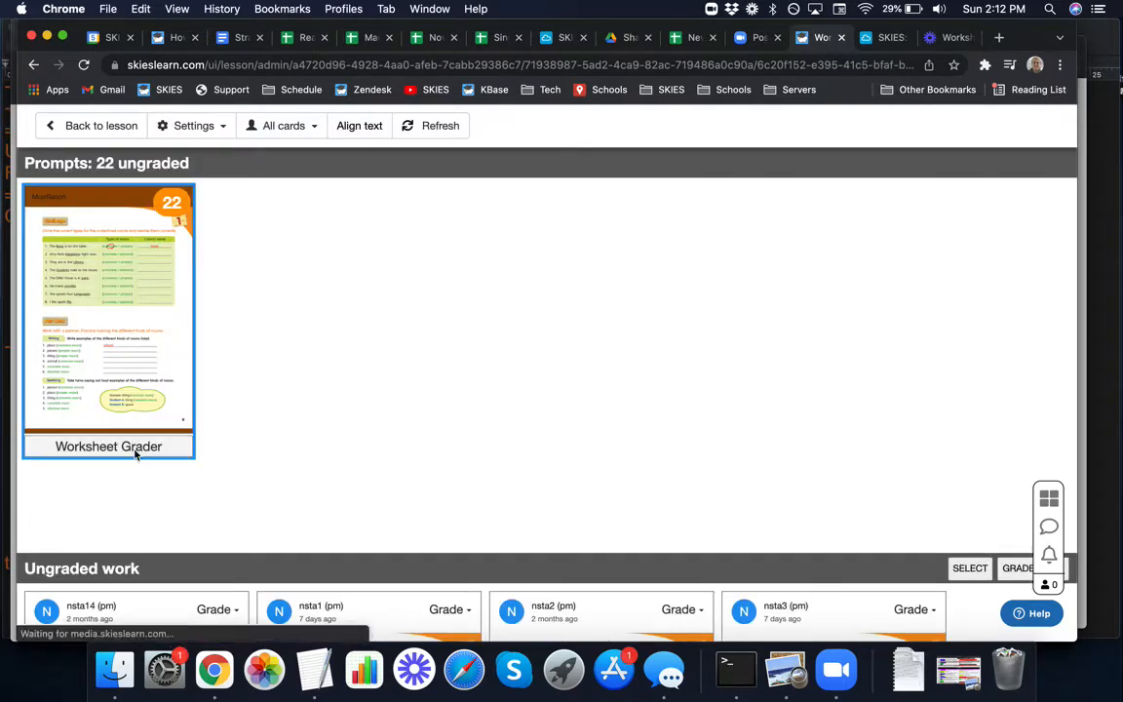
click(136, 447)
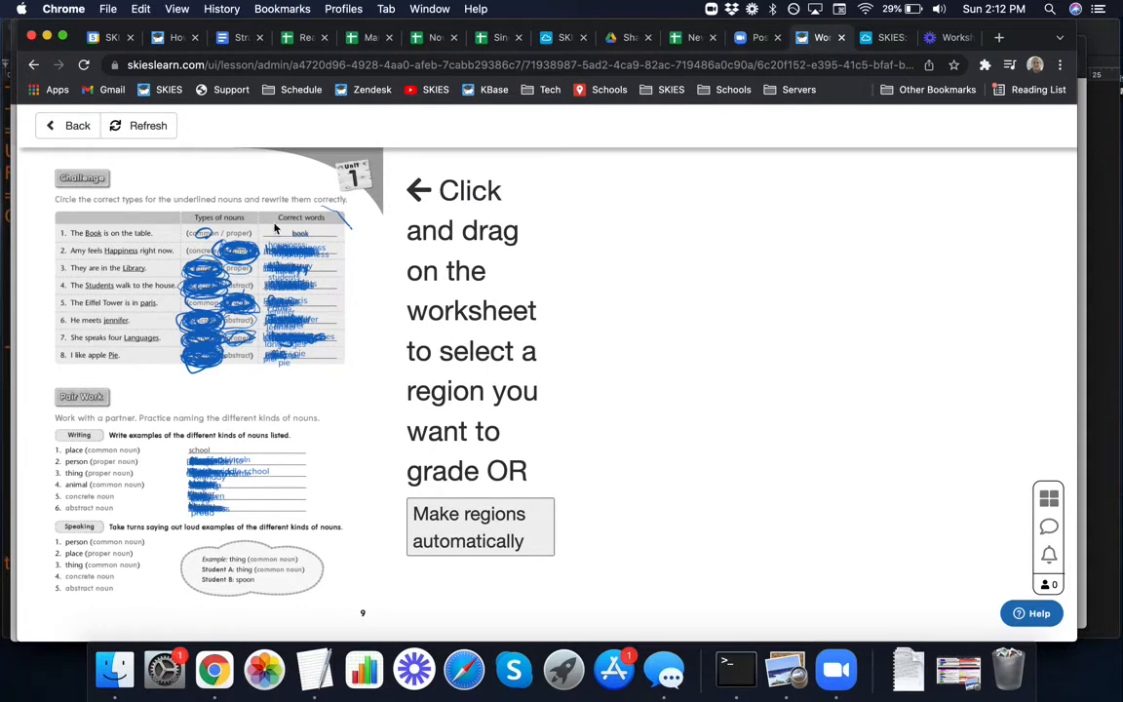
- Draw a grading region over the item 2 answer line under Correct words and inspect the individual answers in the largest group
drag(246, 231, 324, 250)
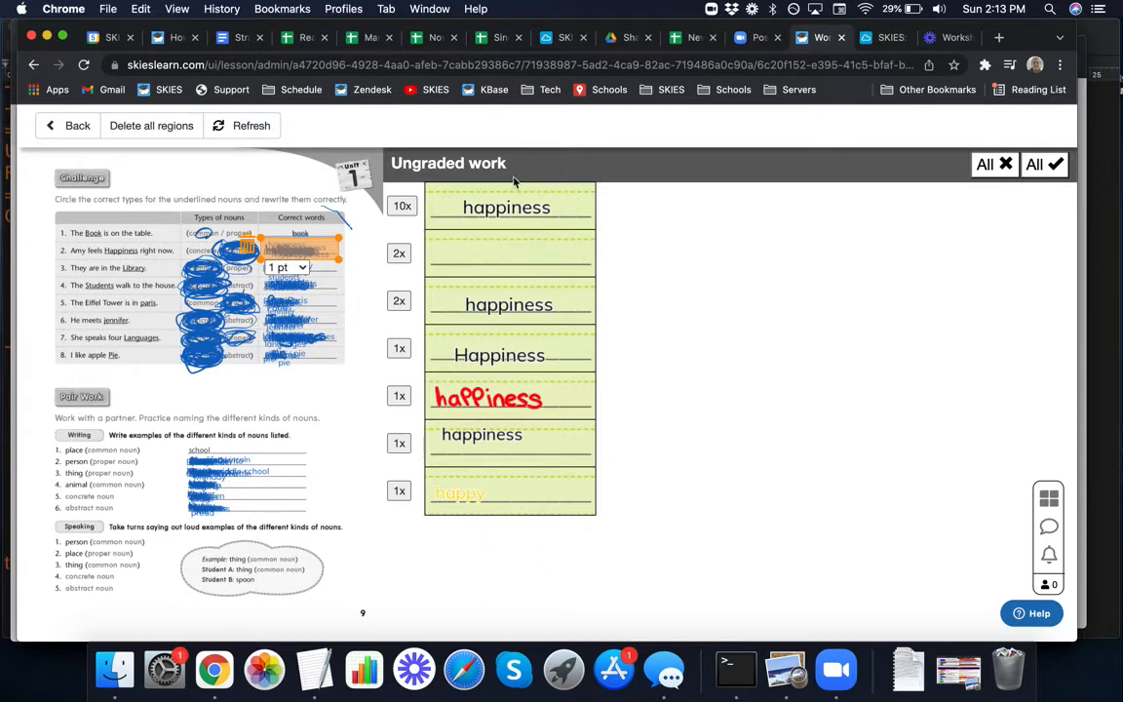
click(402, 205)
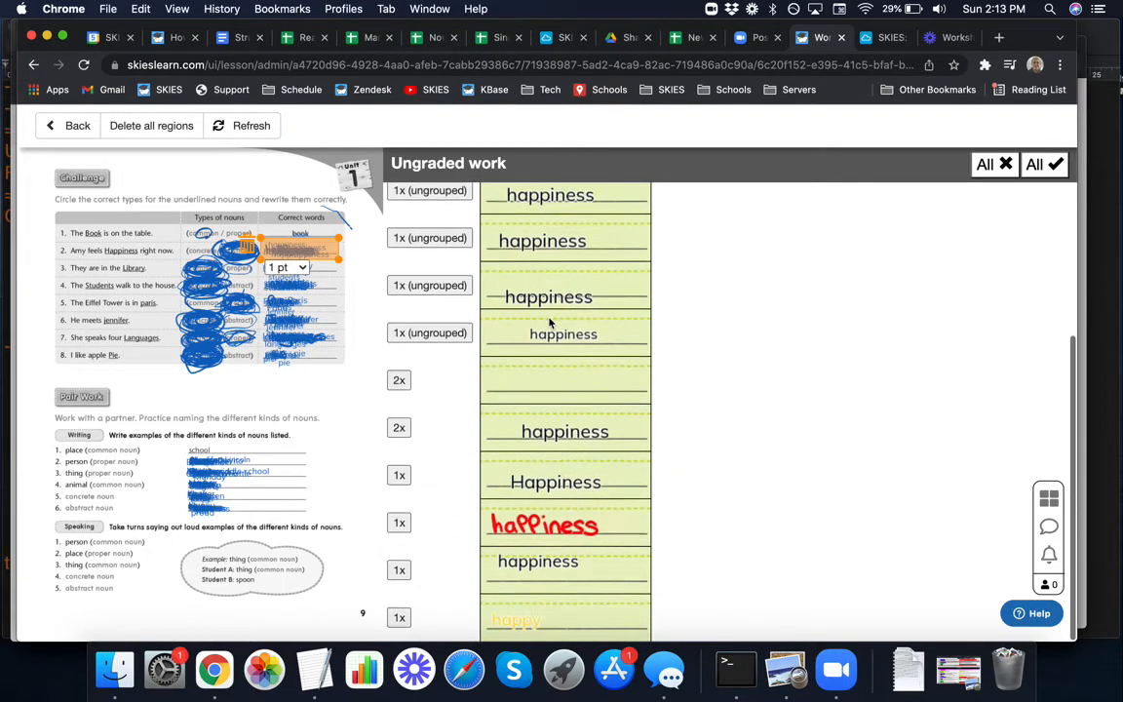
click(439, 291)
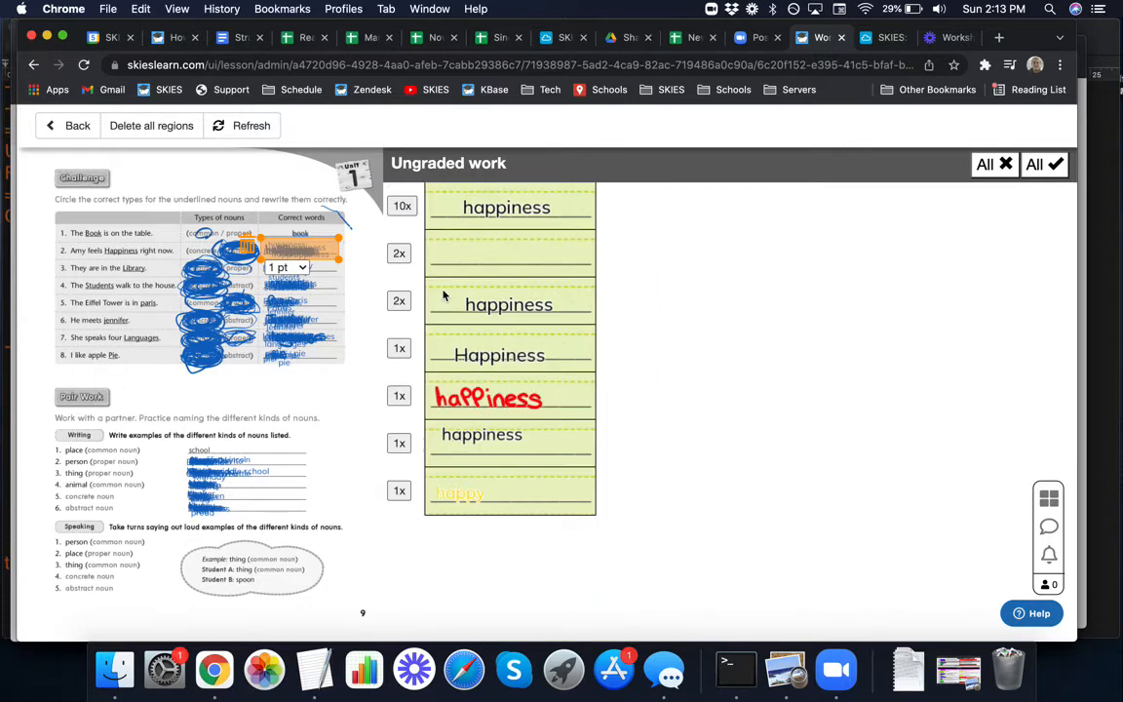
- Grade the item 2 answers by marking the blank group incorrect and all other answer groups correct
click(576, 215)
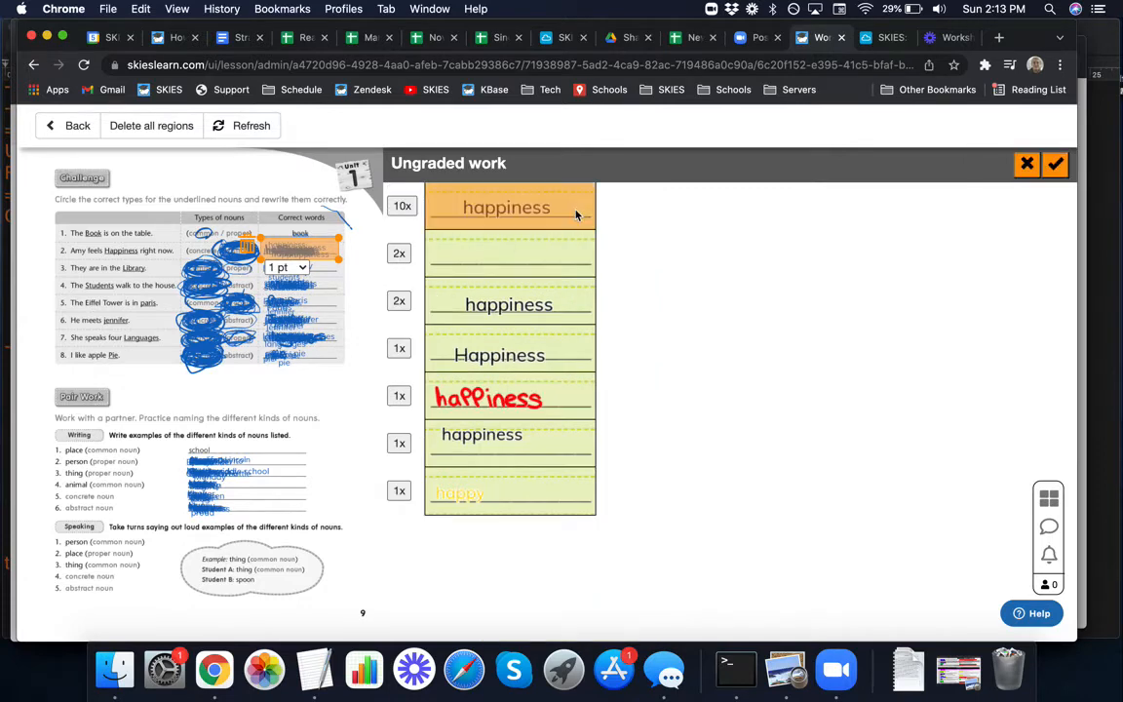
click(1056, 164)
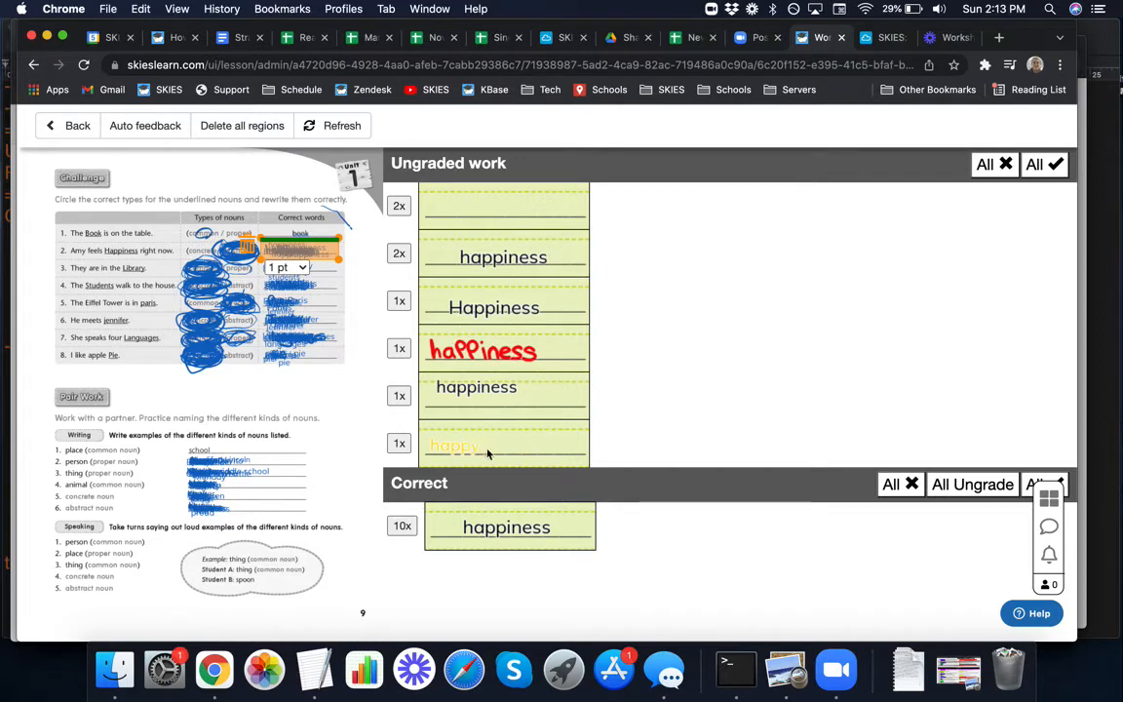
click(534, 203)
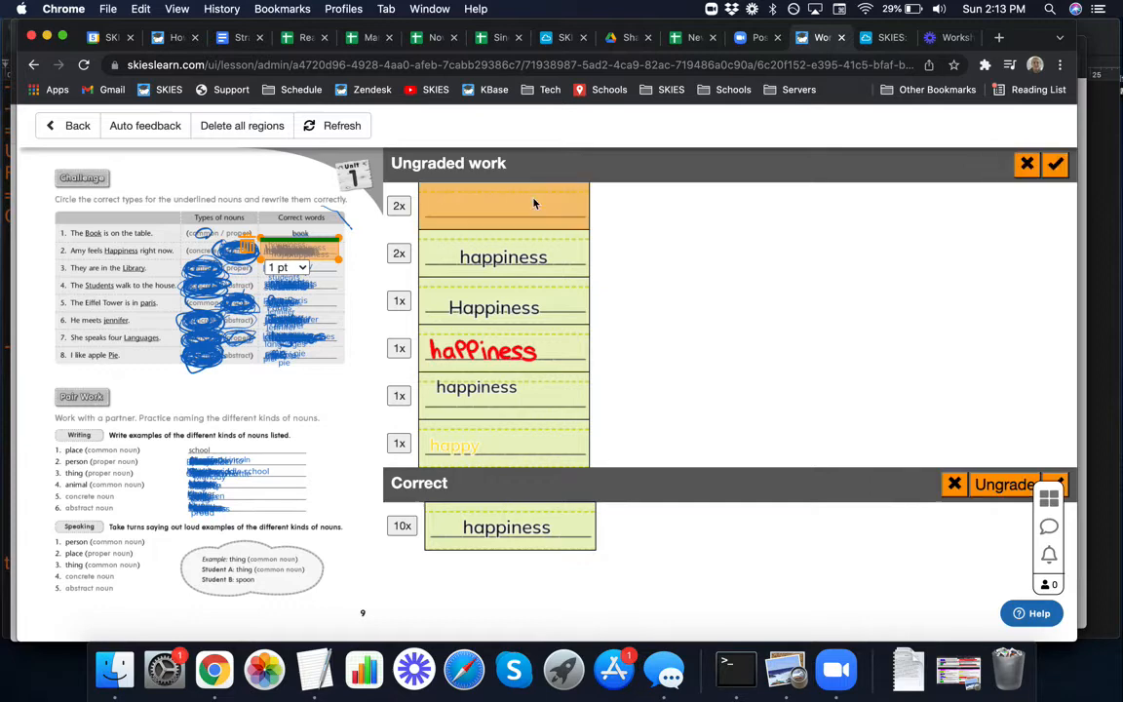
click(399, 206)
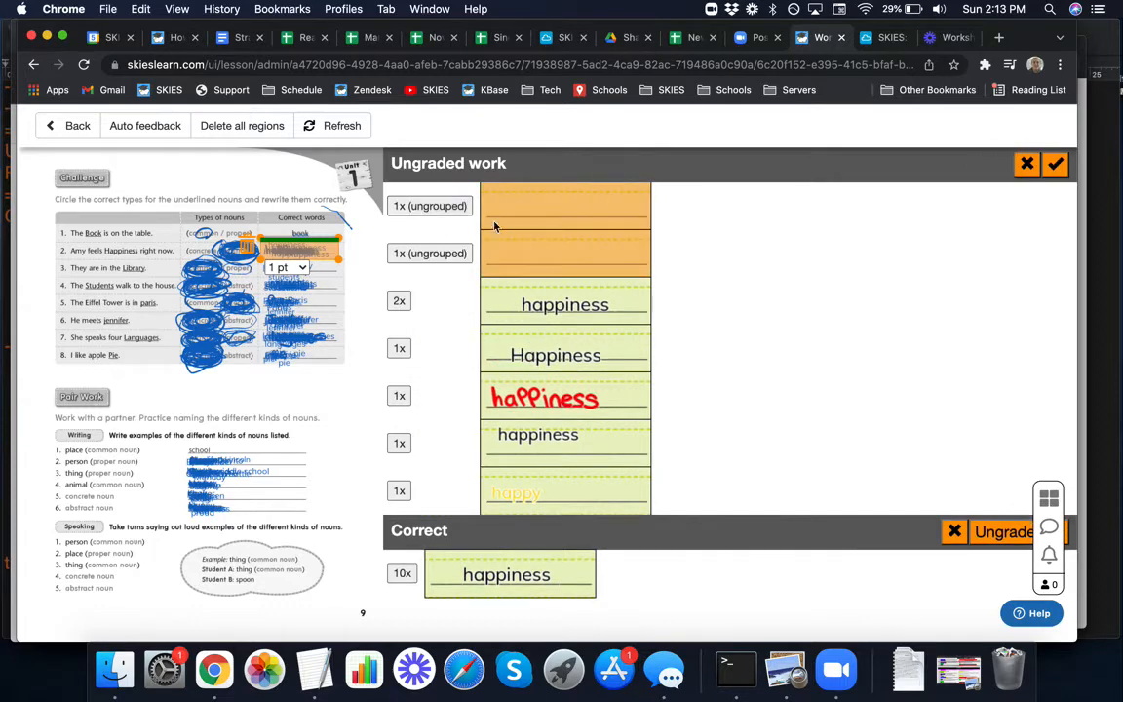
click(435, 207)
click(1027, 164)
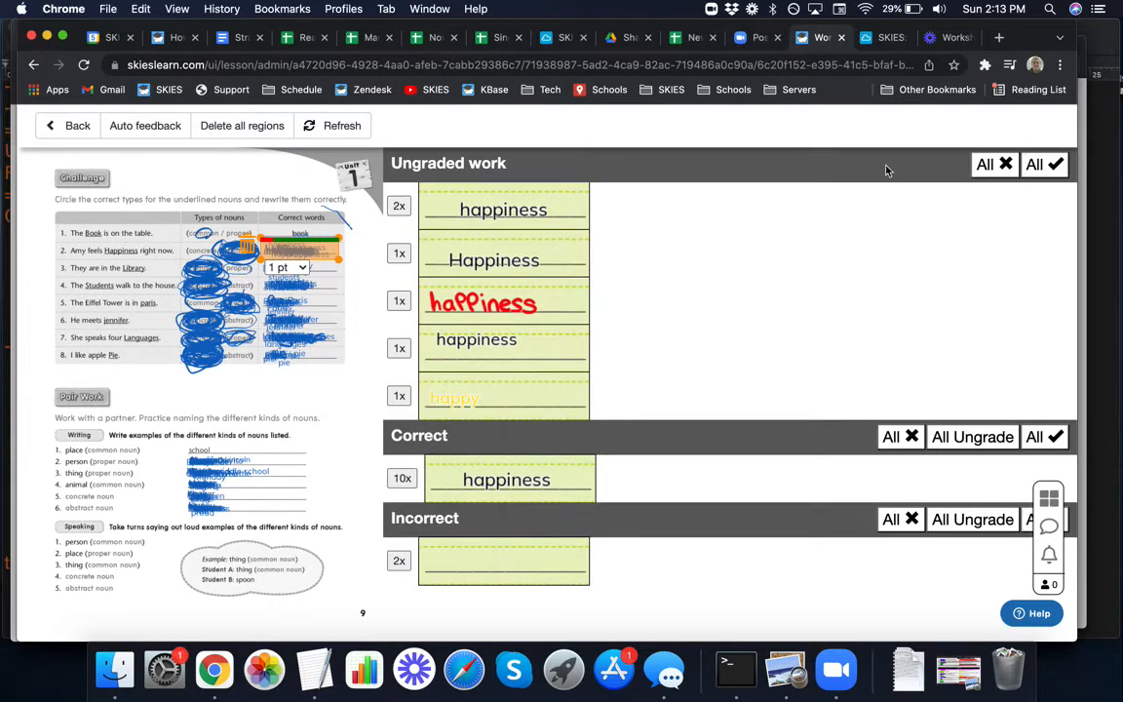
click(1042, 165)
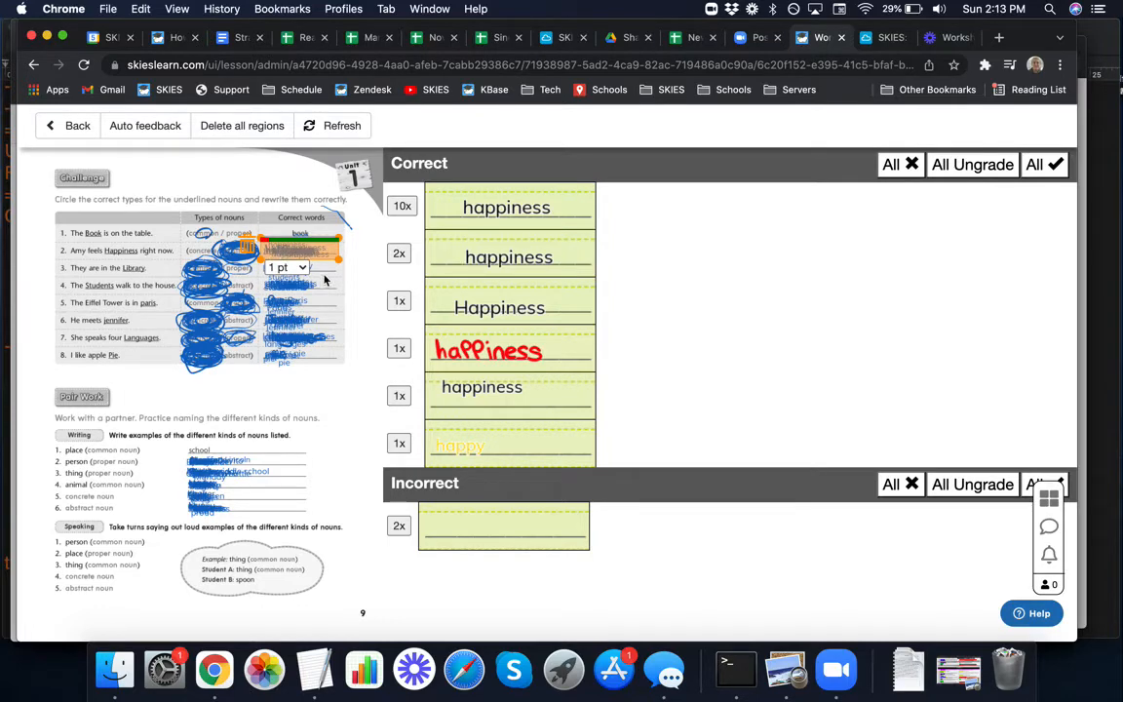
- Delete the hand-drawn item 2 region and make grading regions automatically for the whole worksheet
click(247, 251)
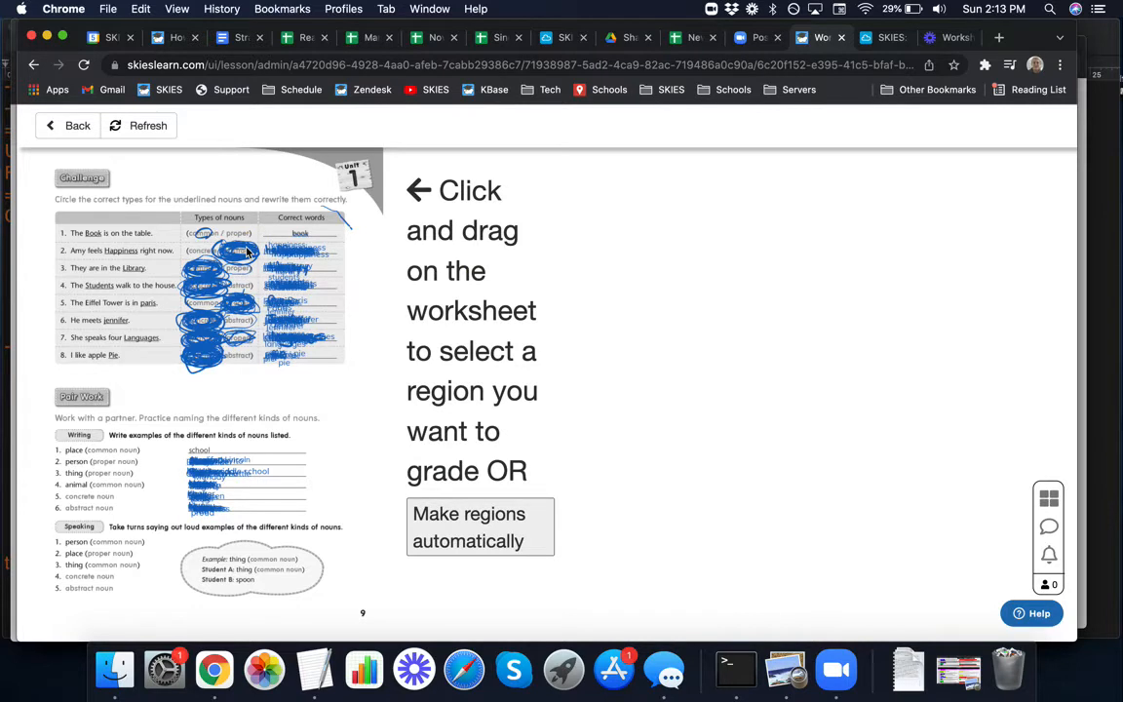
click(489, 534)
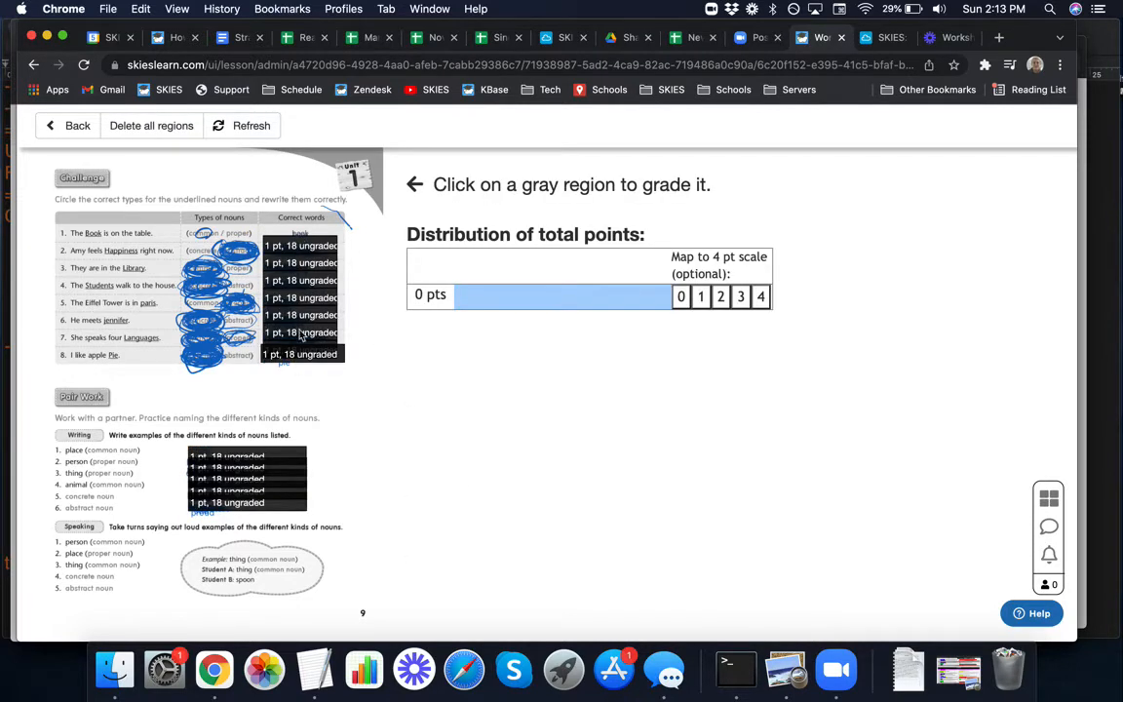
- Widen the automatic region for item 2 so it also covers the concrete/abstract choice under Types of nouns
click(279, 230)
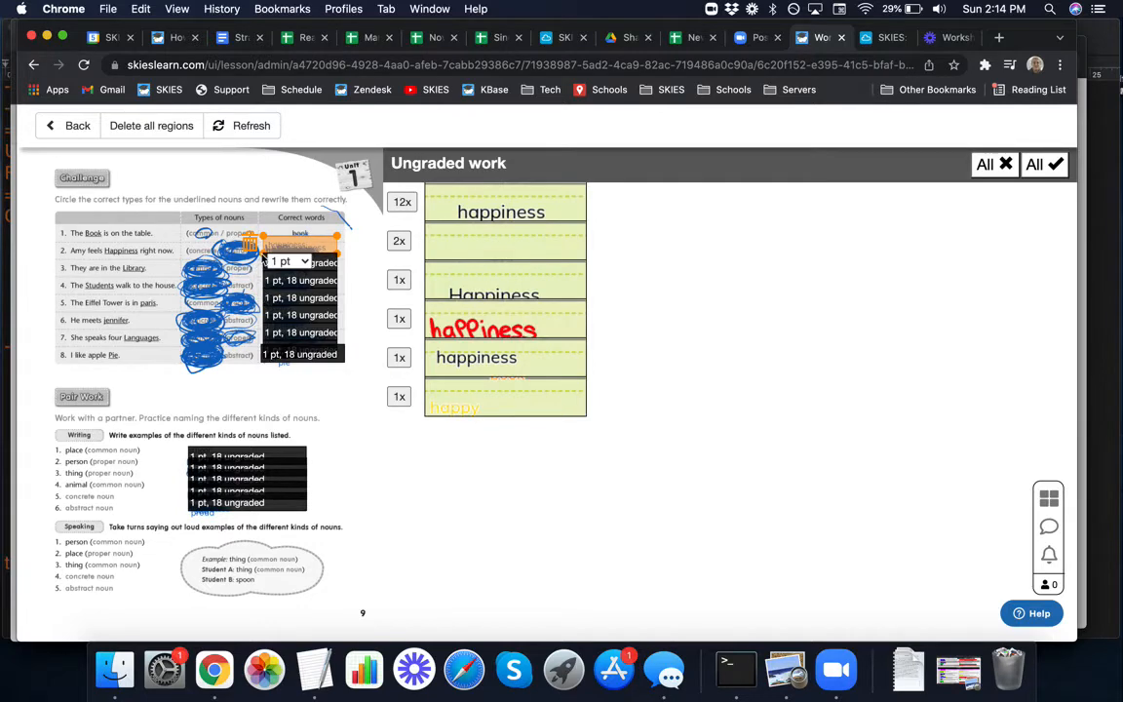
drag(263, 237, 181, 252)
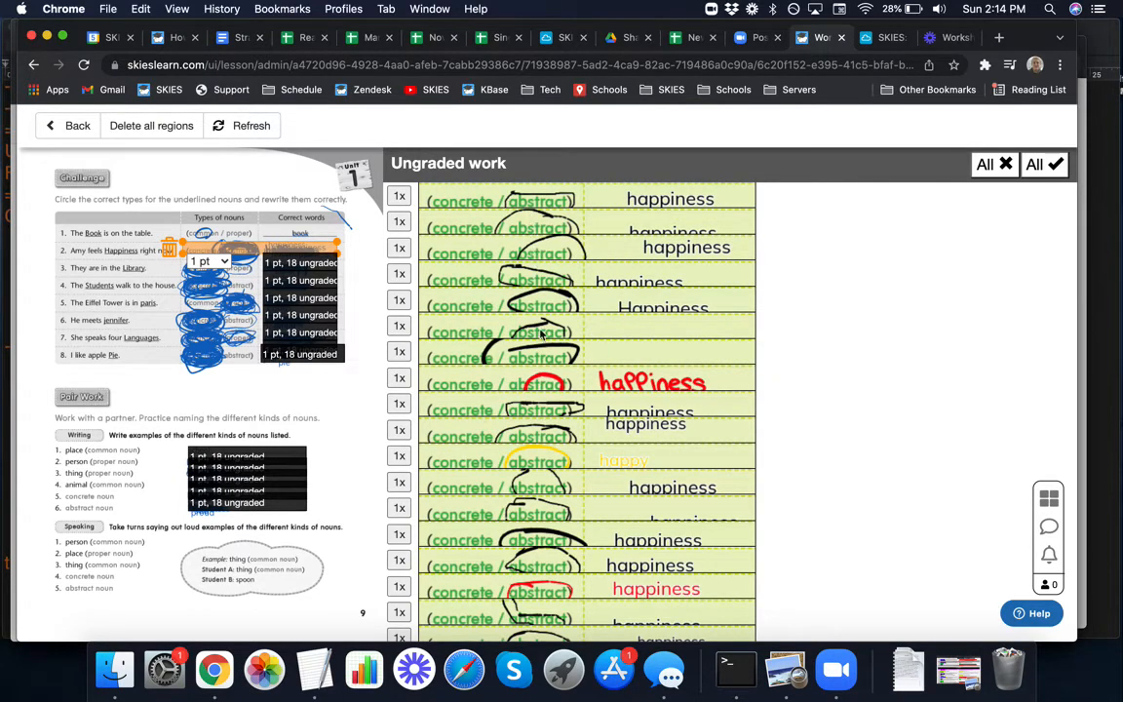
scroll(540, 334, down, 1)
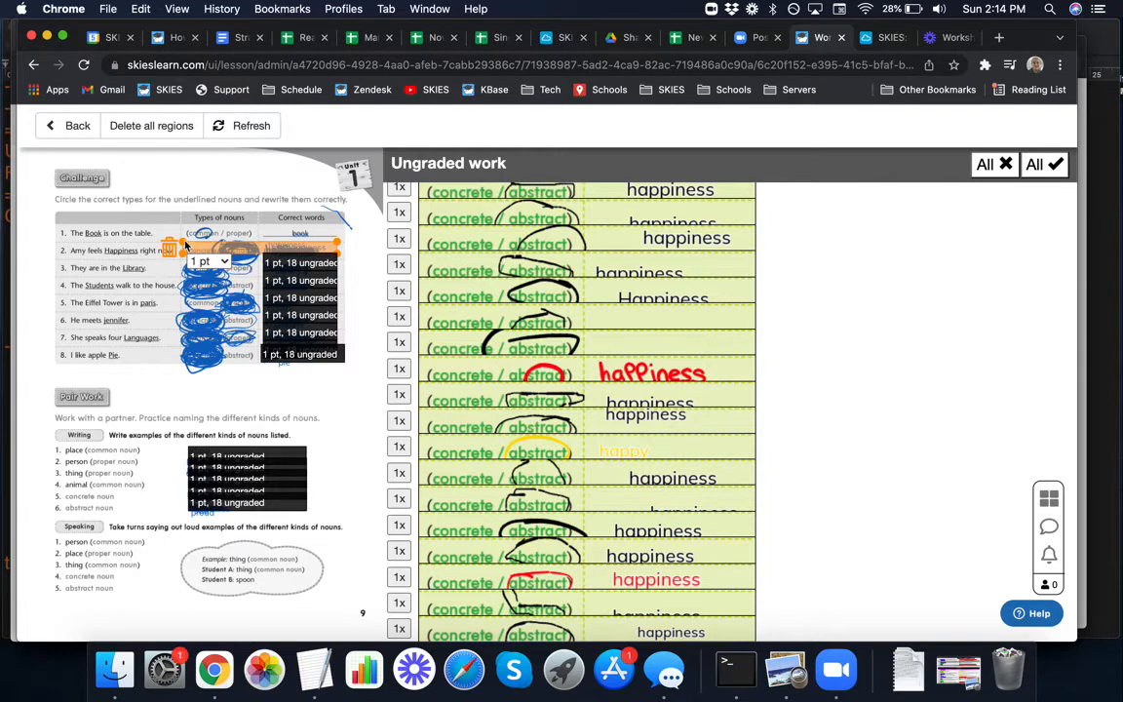
- Mark the three item 2 answers whose rewritten word is missing or cut off incorrect, and all remaining item 2 answers correct
click(648, 323)
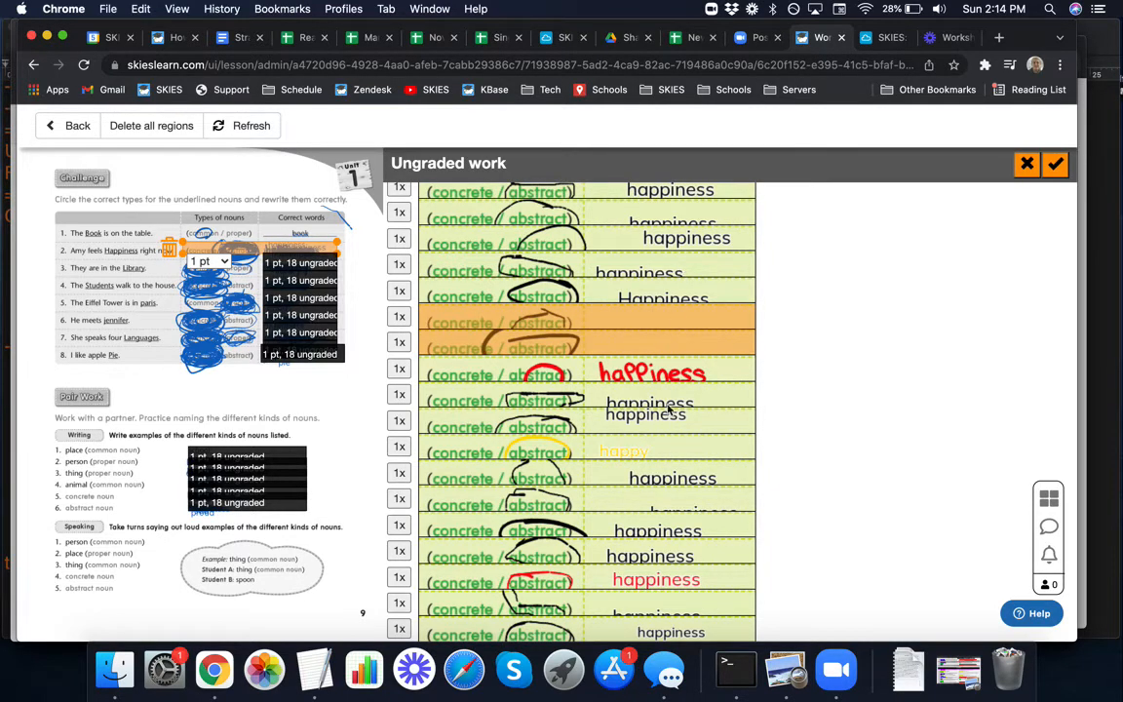
click(652, 509)
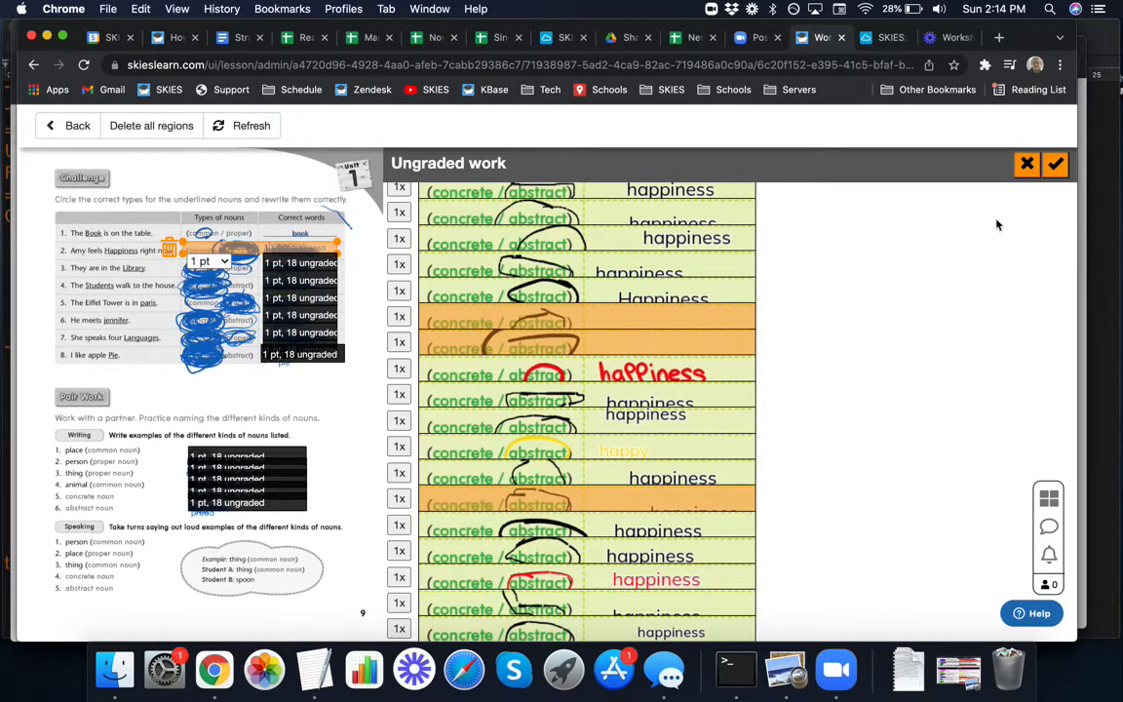
click(1026, 163)
click(1040, 163)
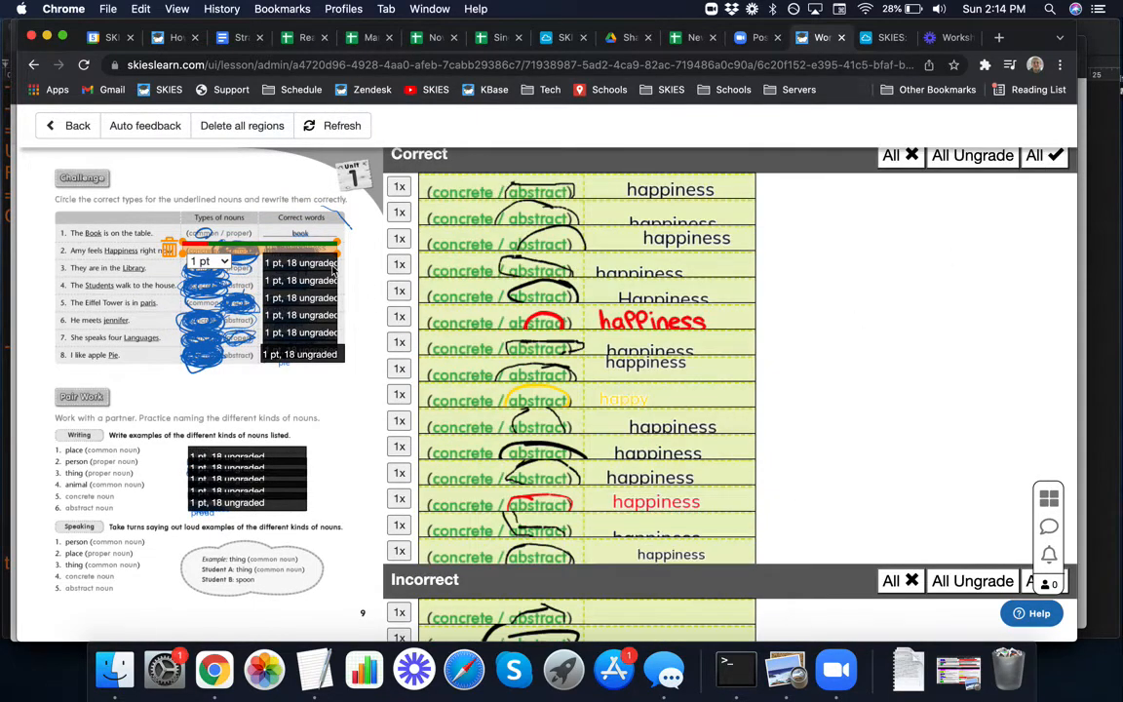
- Mark all the answer groups for item 3 under Correct words as correct
click(323, 269)
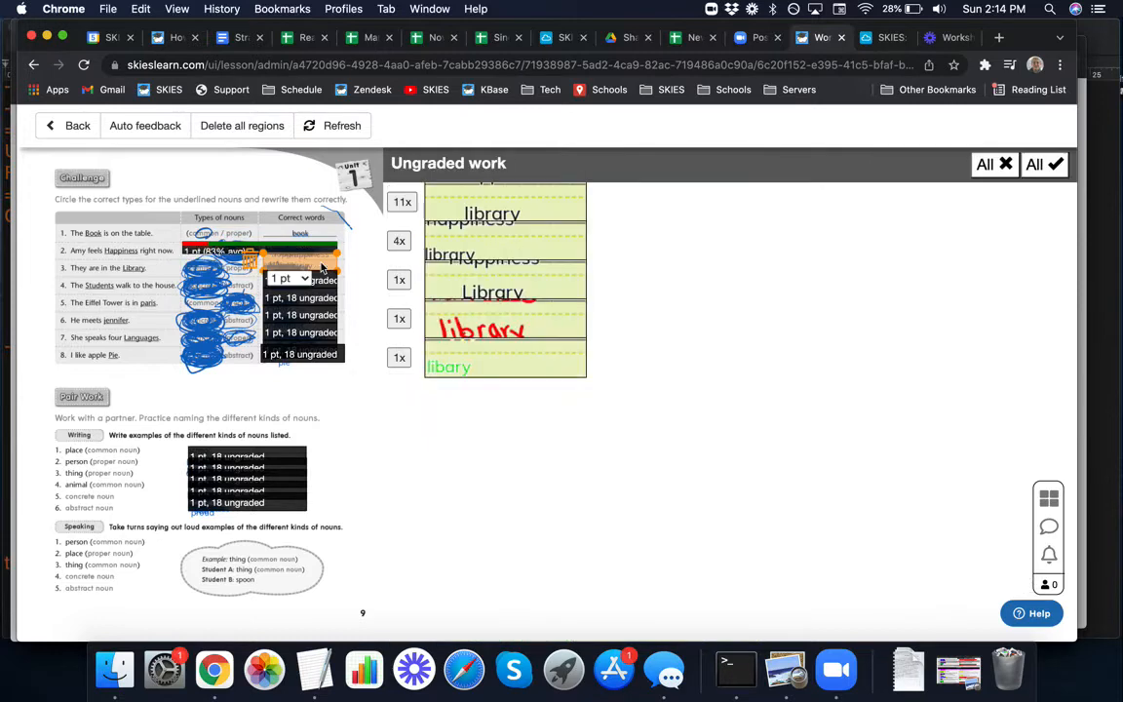
click(547, 209)
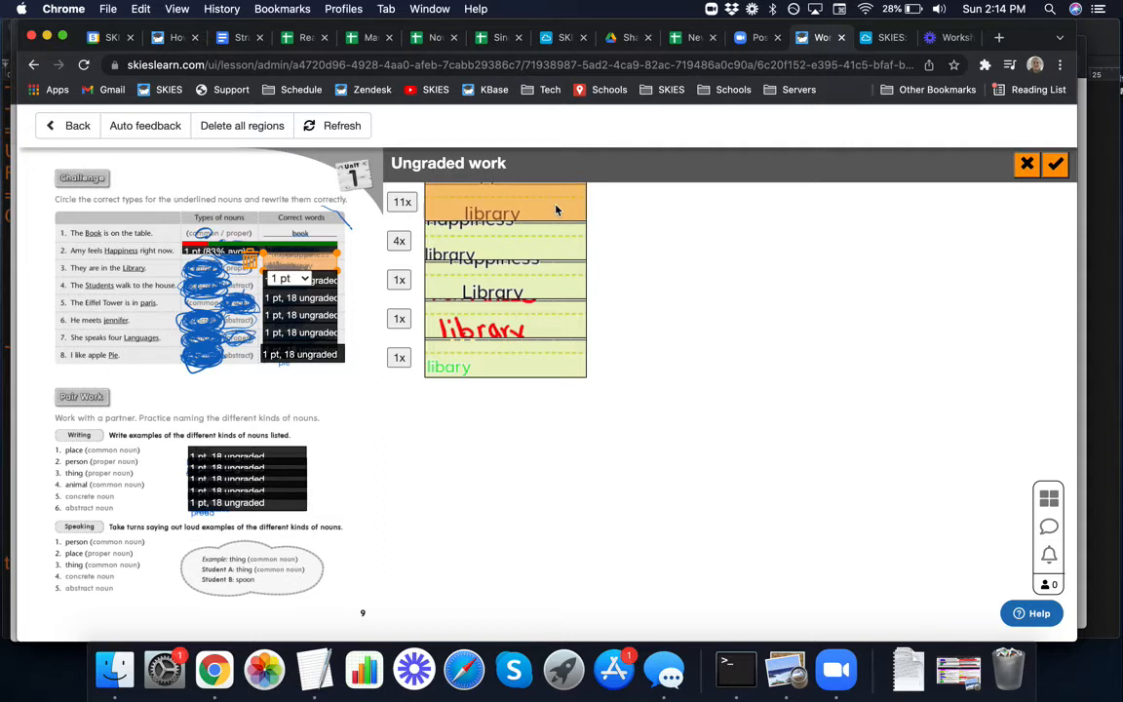
click(549, 248)
click(547, 294)
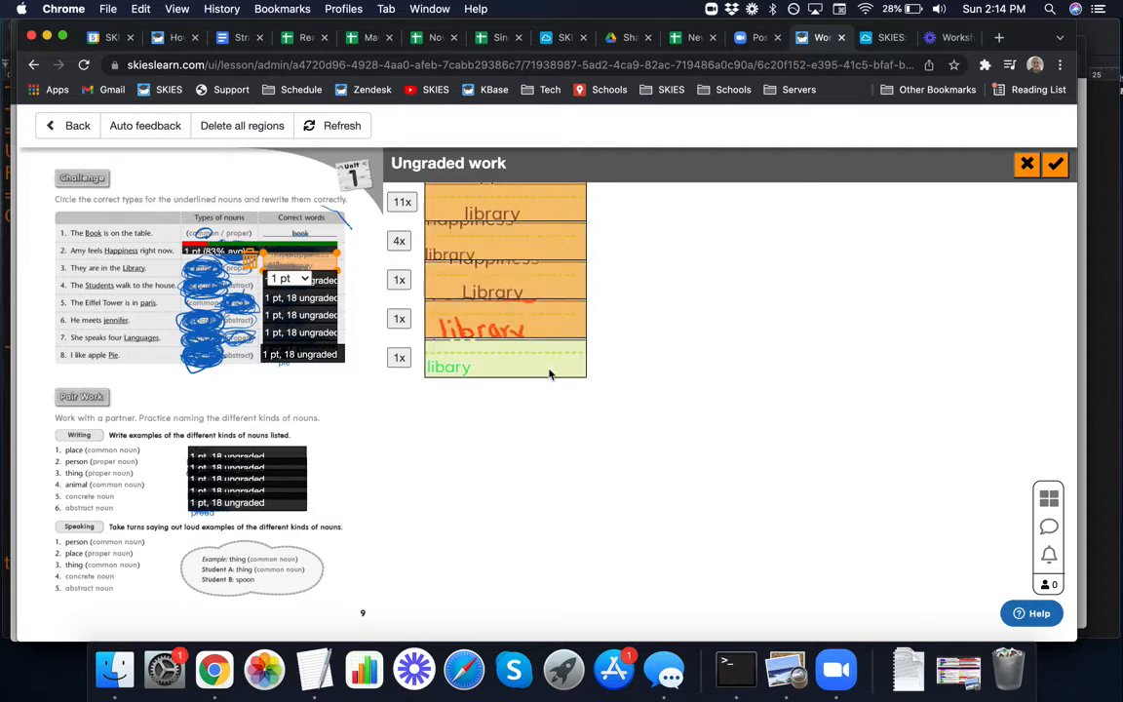
click(549, 368)
click(544, 283)
click(544, 246)
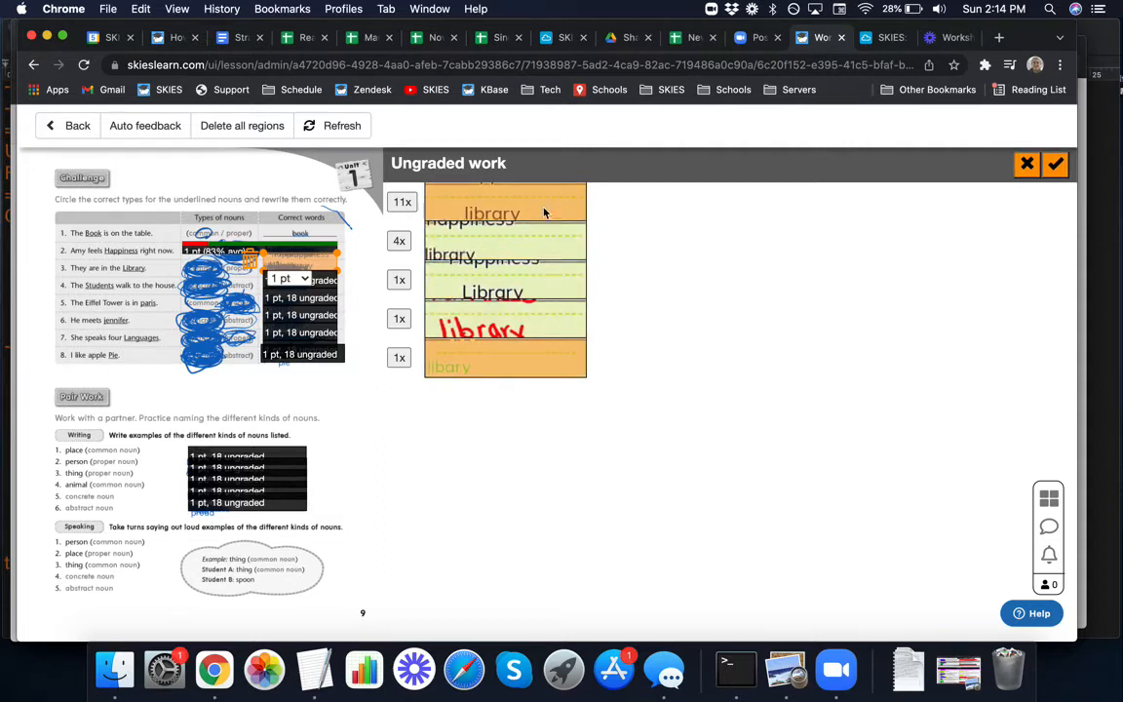
click(544, 211)
click(545, 368)
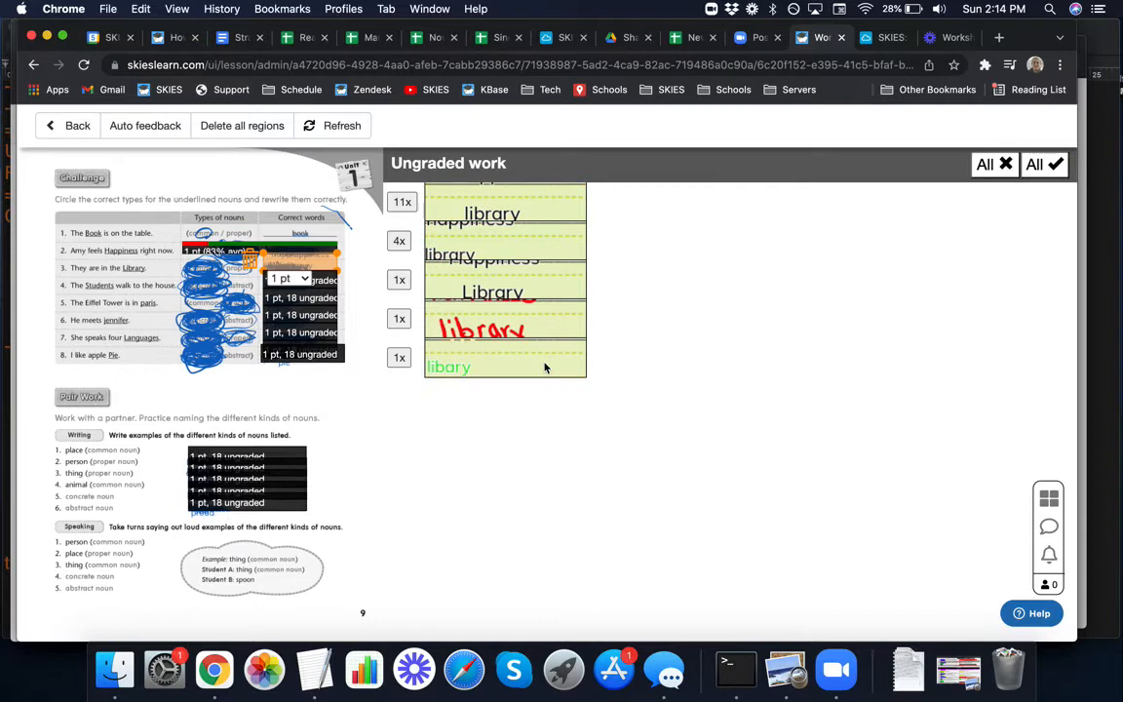
click(1041, 166)
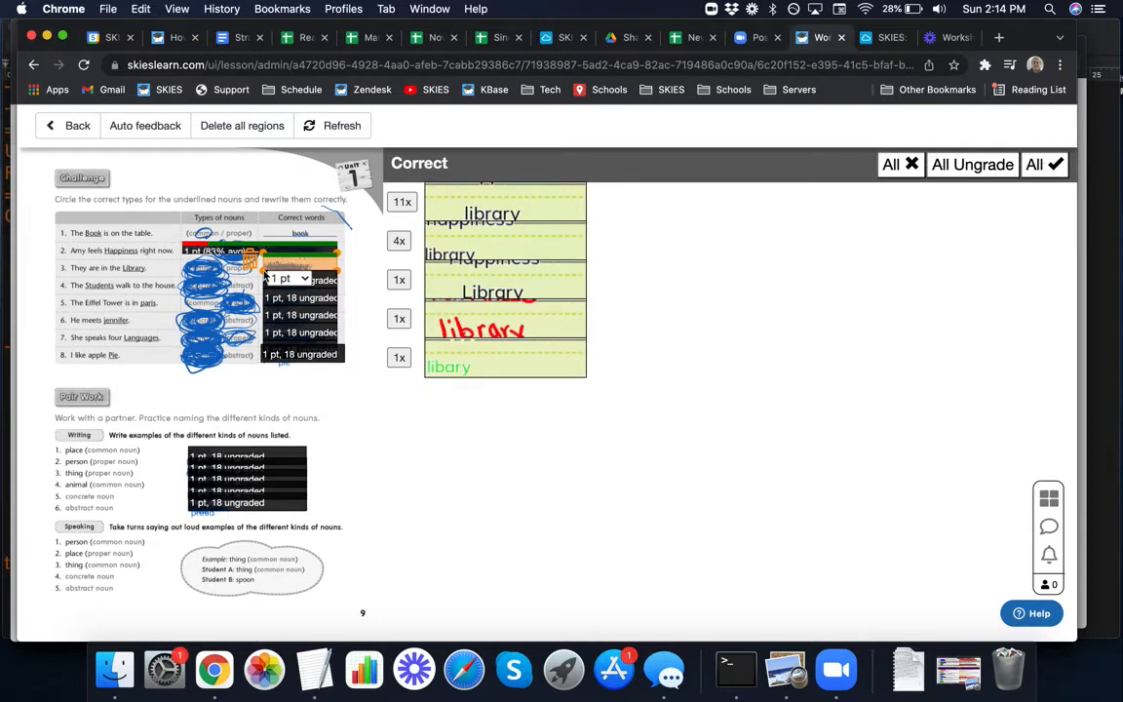
- Widen the item 3 region to cover the common/proper choice and mark the answer with proper circled incorrect
drag(265, 278, 183, 283)
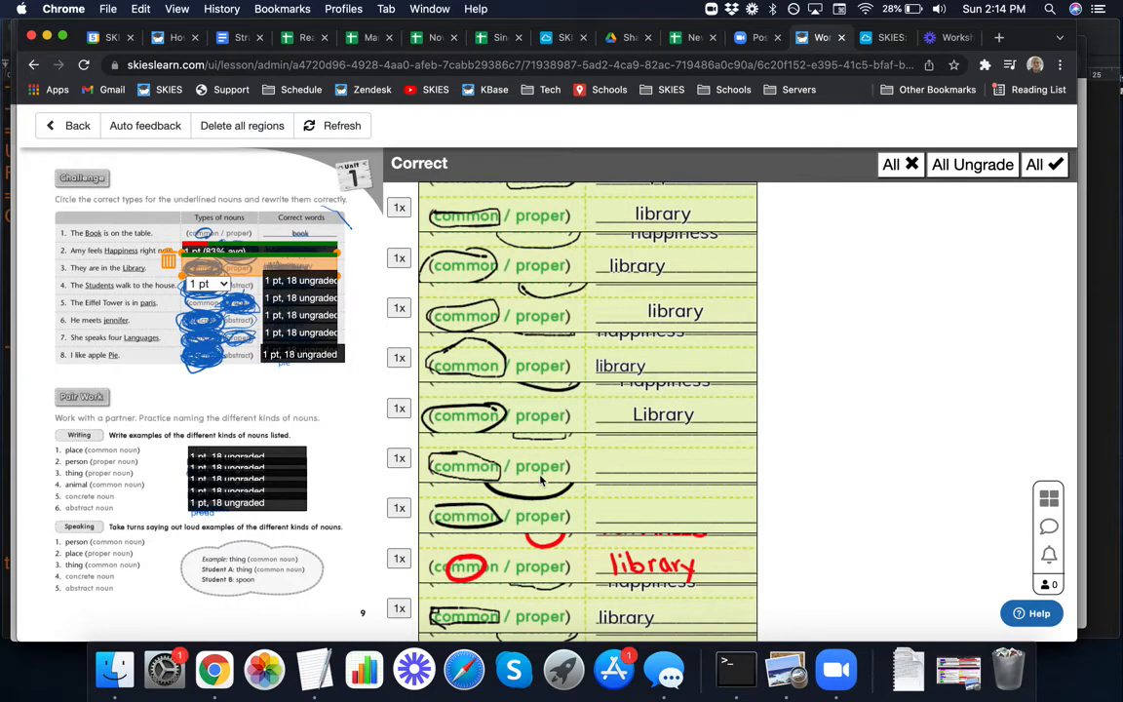
scroll(541, 478, down, 5)
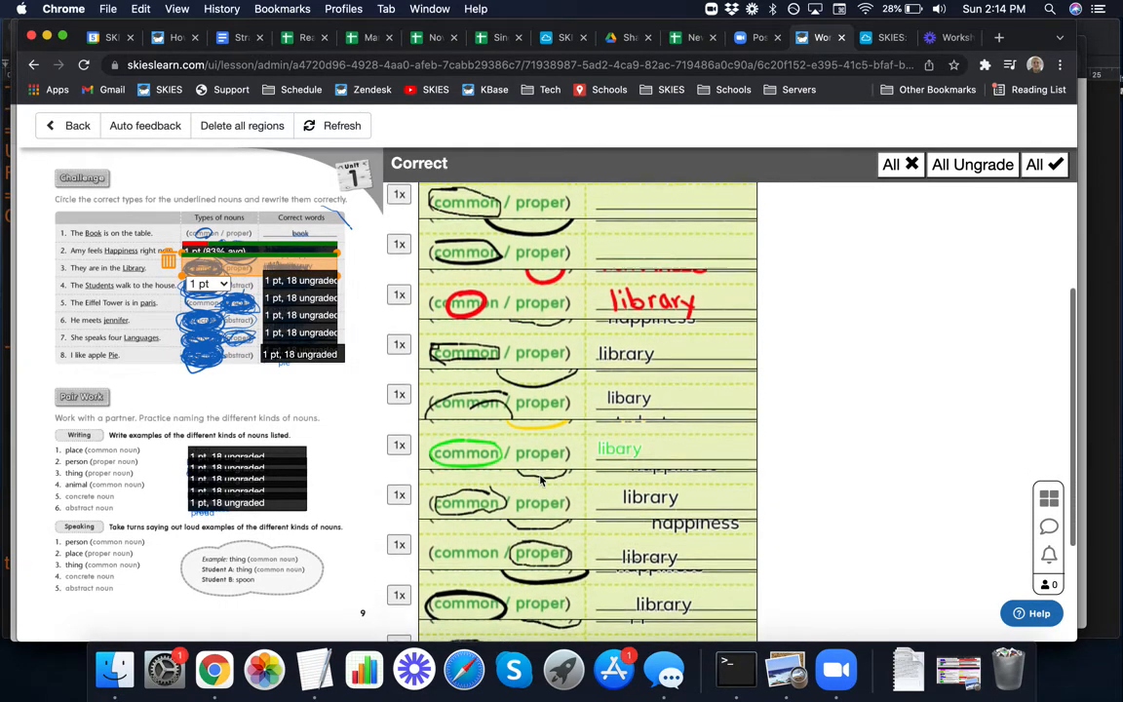
scroll(541, 479, down, 3)
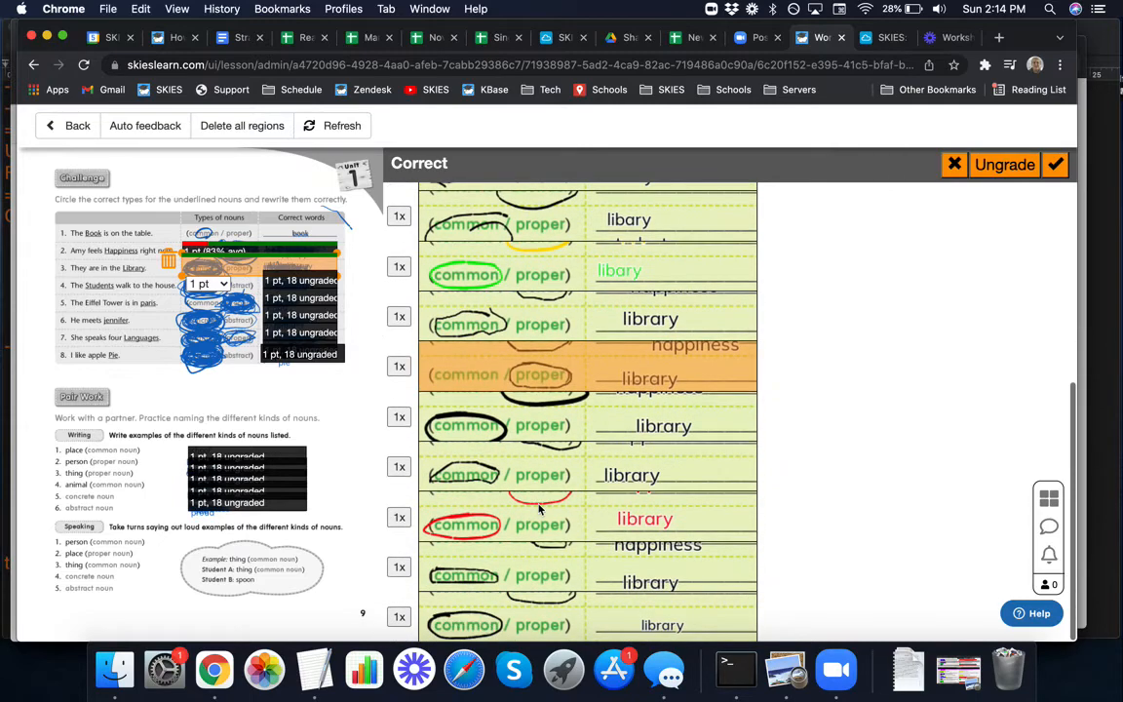
scroll(543, 421, up, 2)
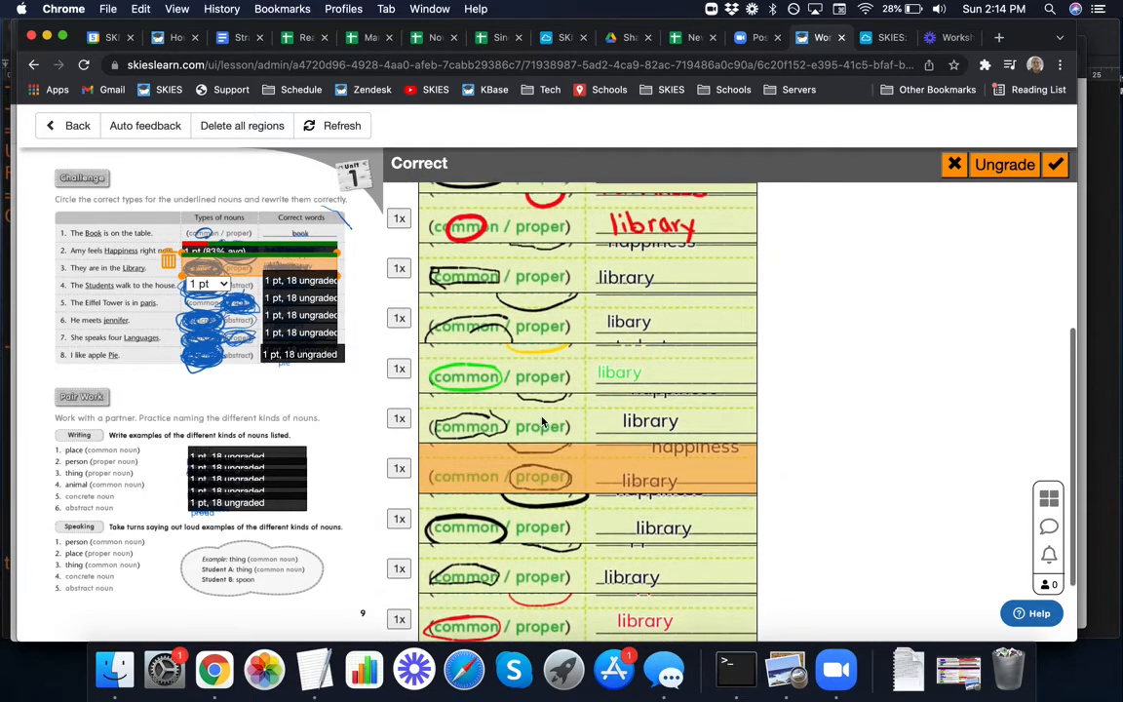
scroll(543, 421, up, 6)
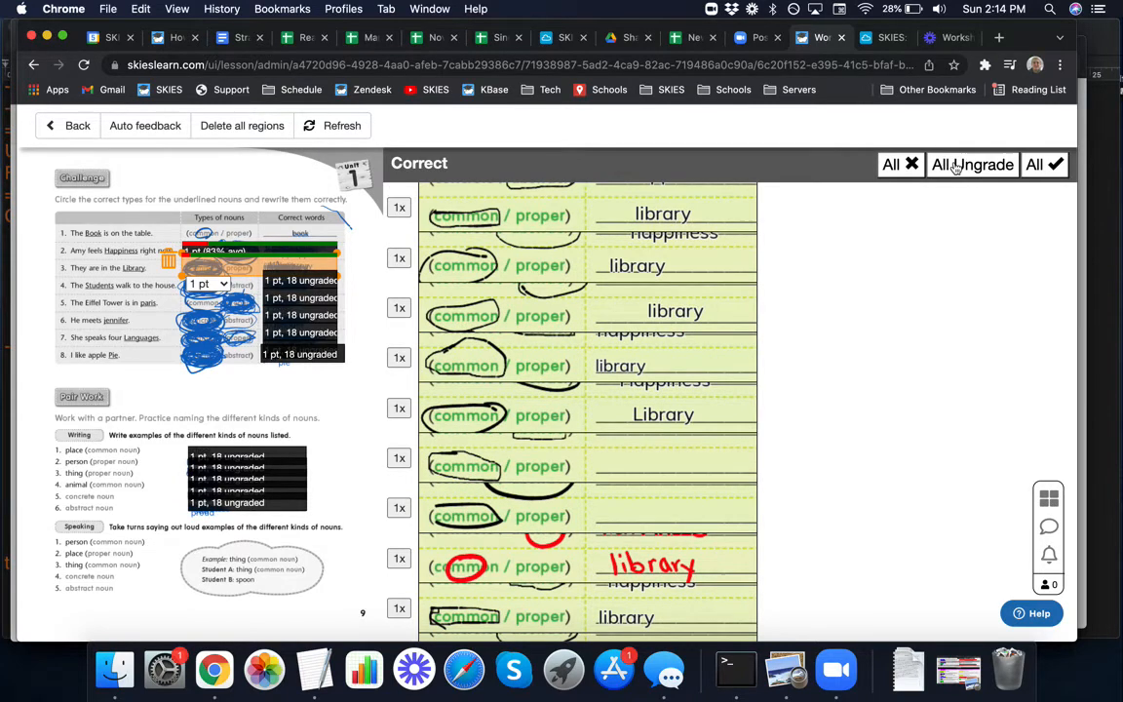
scroll(614, 312, down, 3)
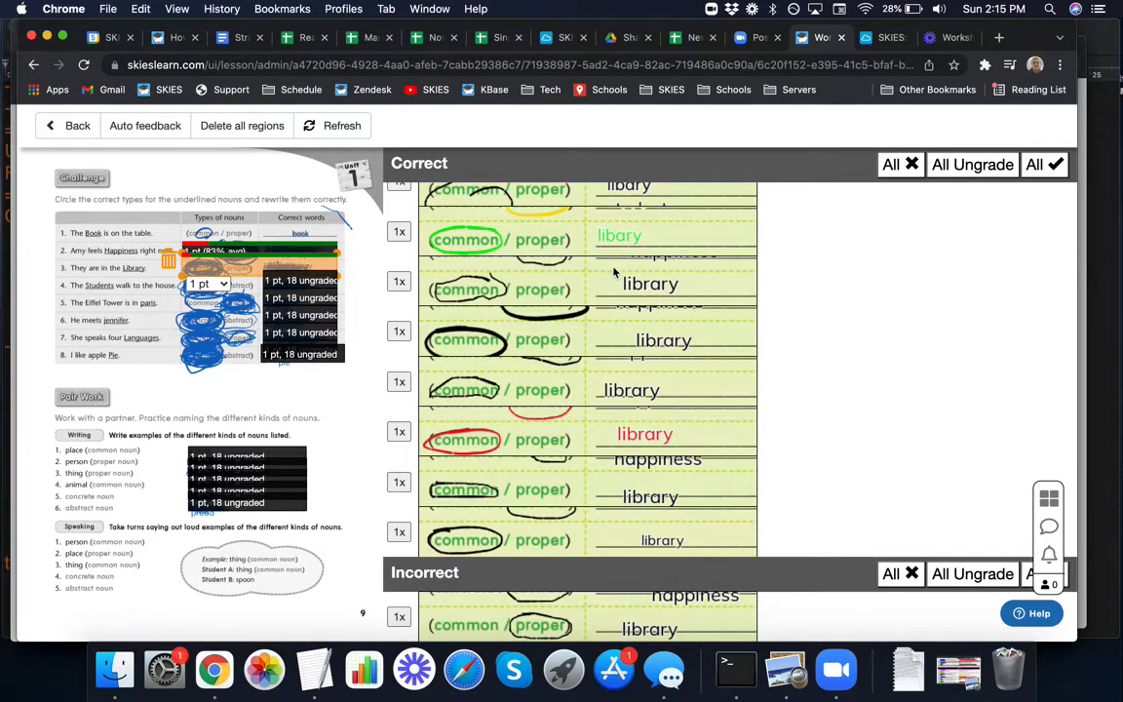
- Grade the item 4 answers by marking the blank group incorrect and all other groups correct
click(298, 284)
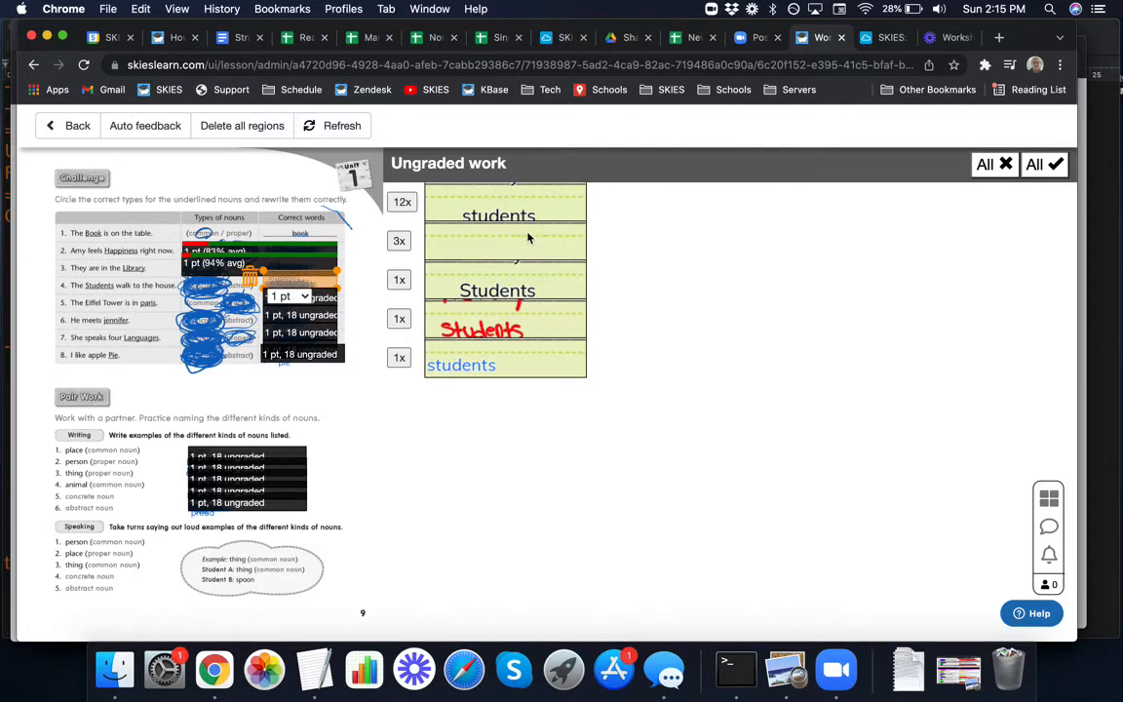
click(532, 254)
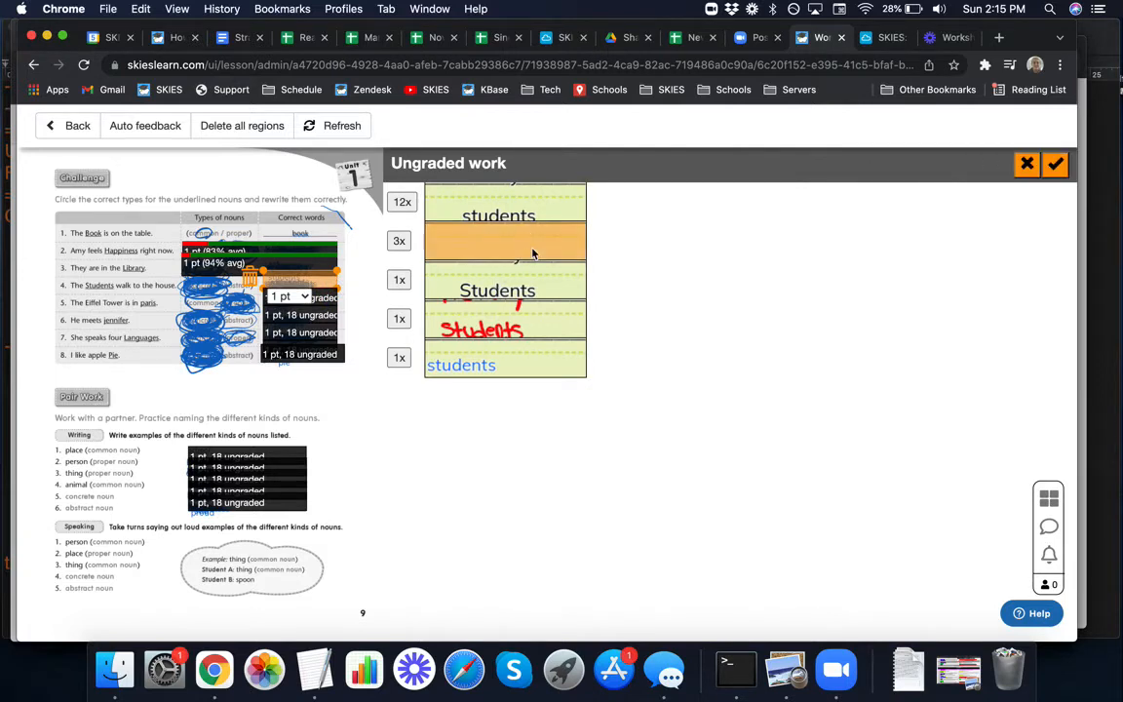
click(1026, 163)
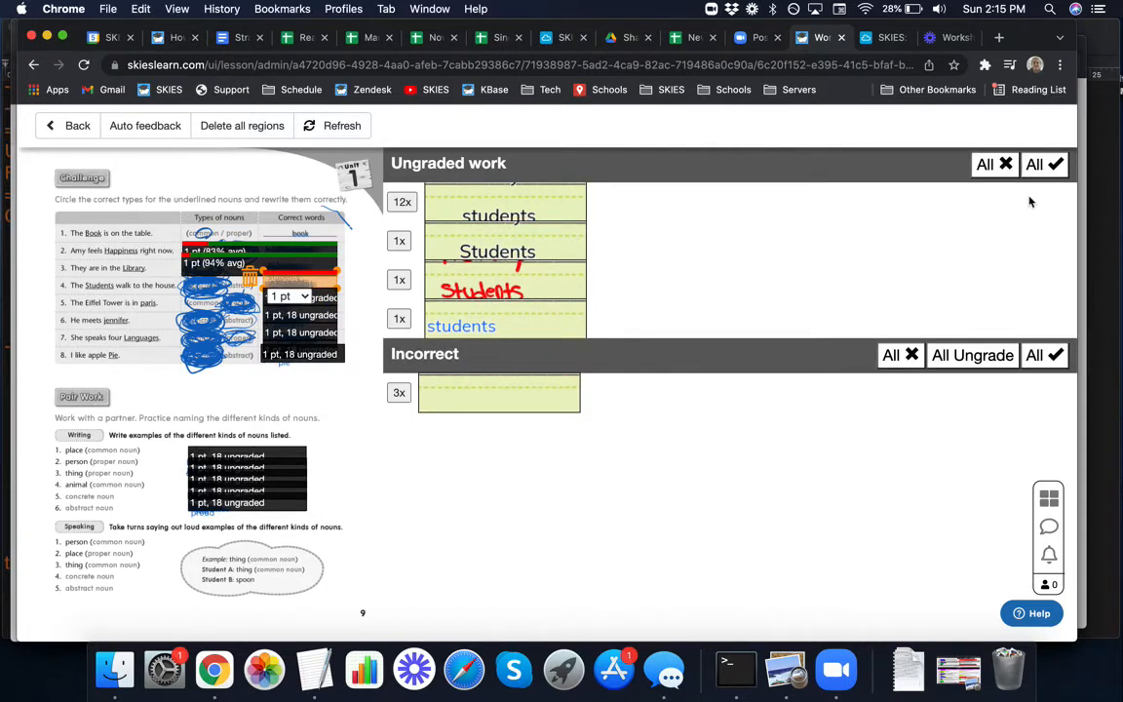
click(1052, 166)
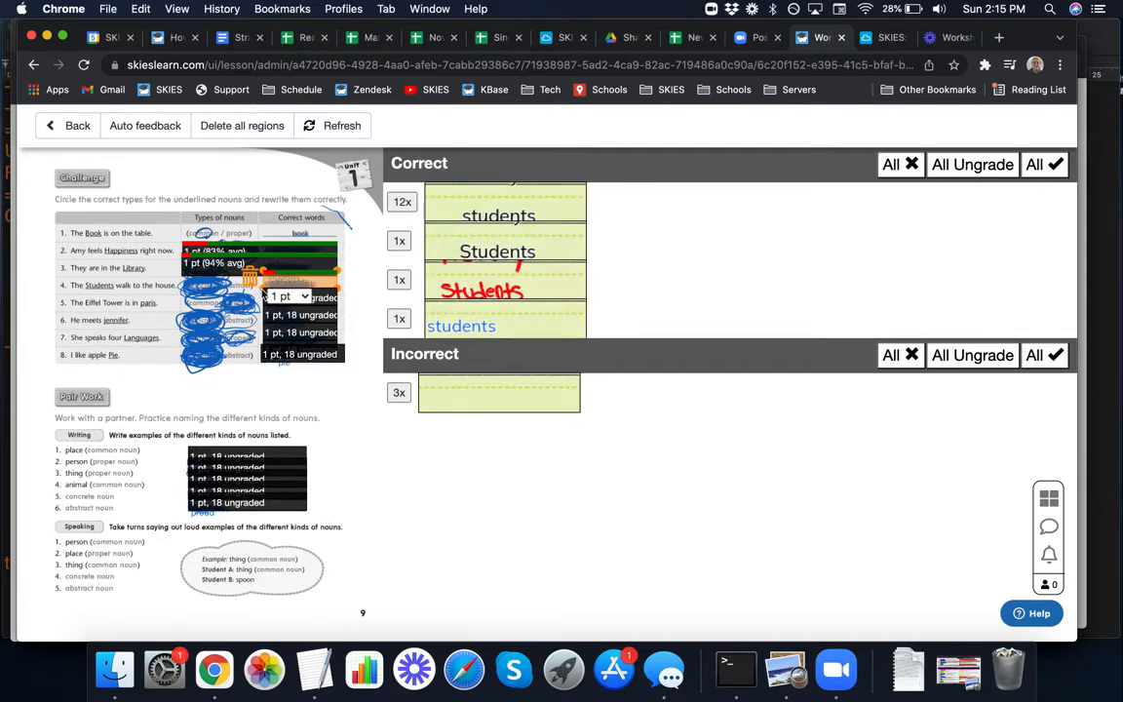
- Widen the item 4 region to cover the concrete/abstract choice and review the circled choices among its graded answers
drag(261, 293, 183, 300)
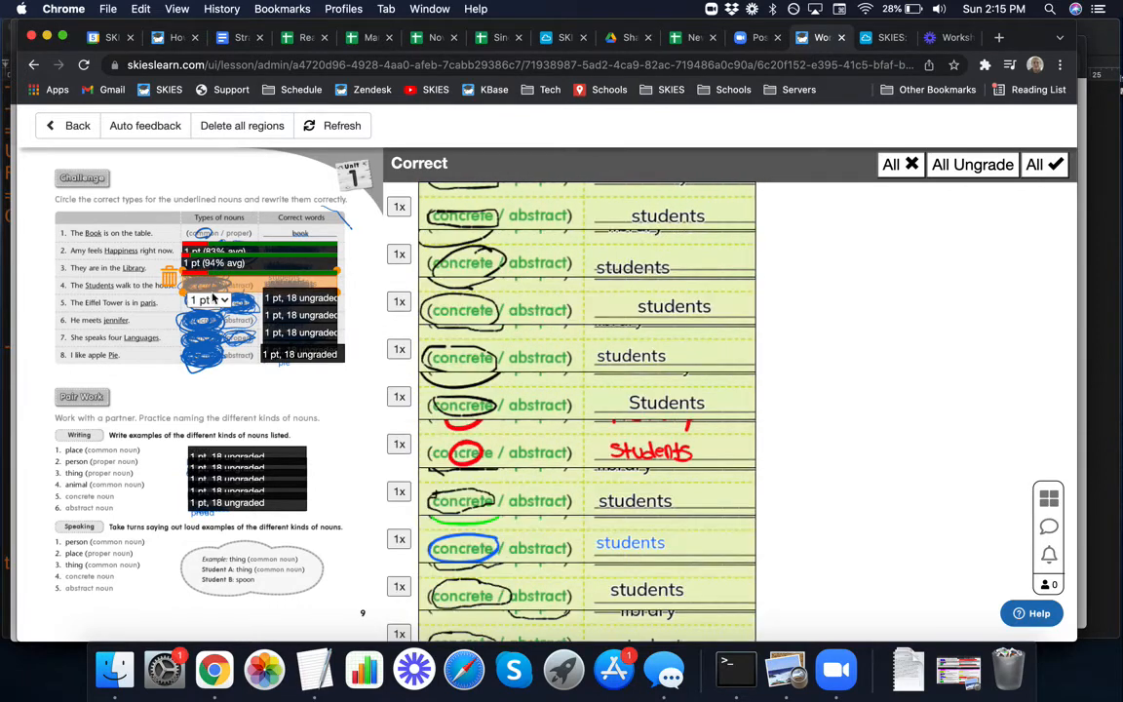
scroll(527, 471, down, 10)
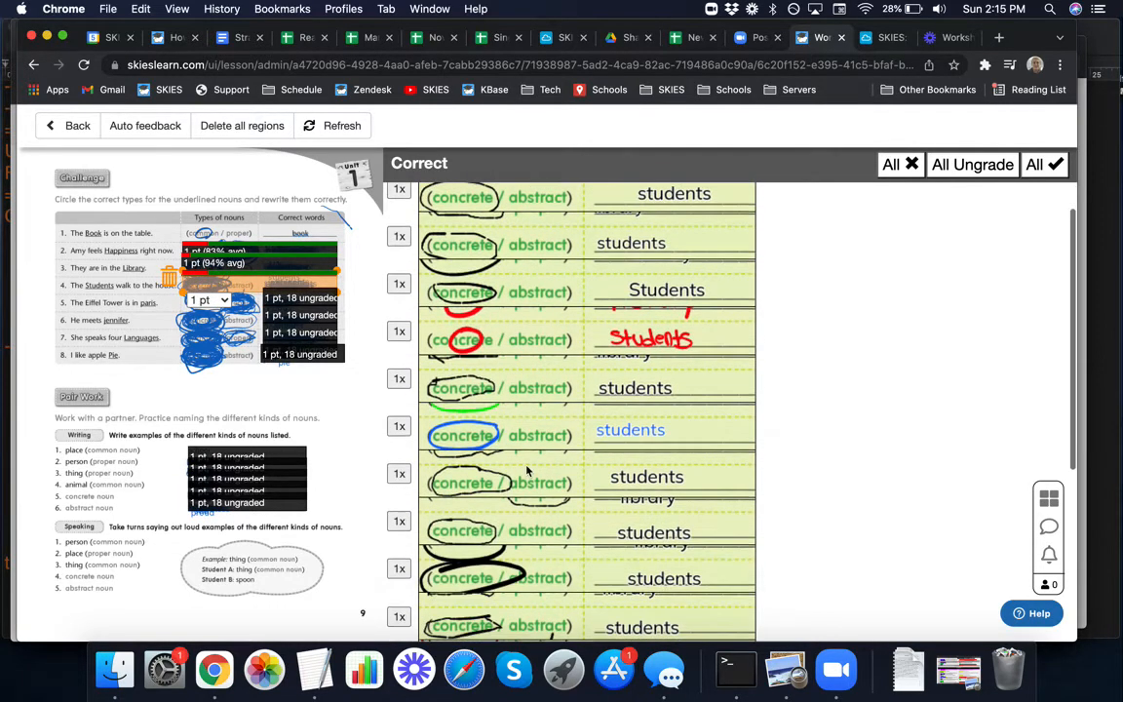
scroll(526, 471, up, 6)
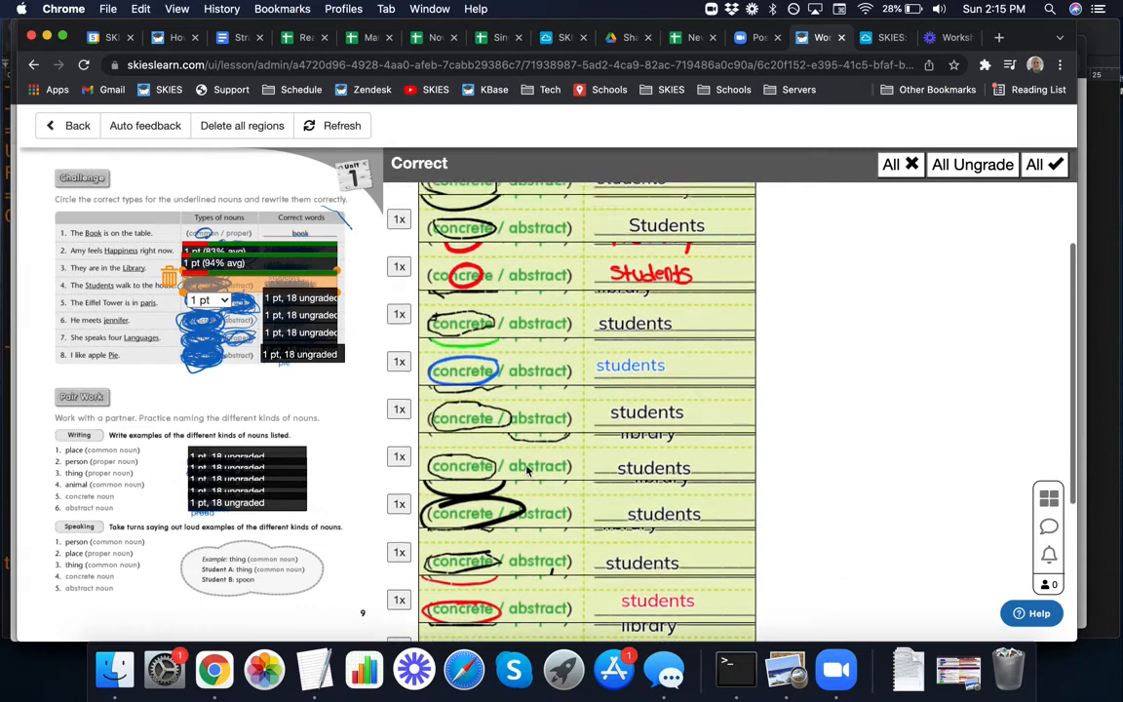
scroll(561, 526, down, 5)
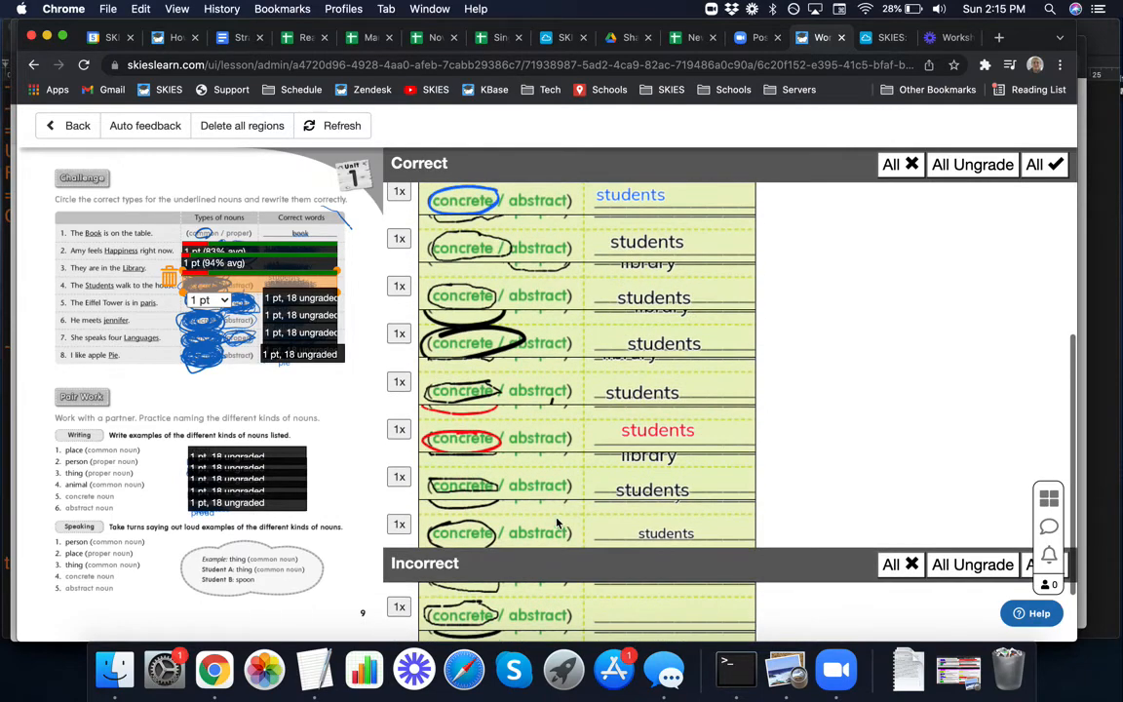
- Mark all the item 5 answer groups correct and widen the item 5 region to cover the common/proper choice
click(318, 308)
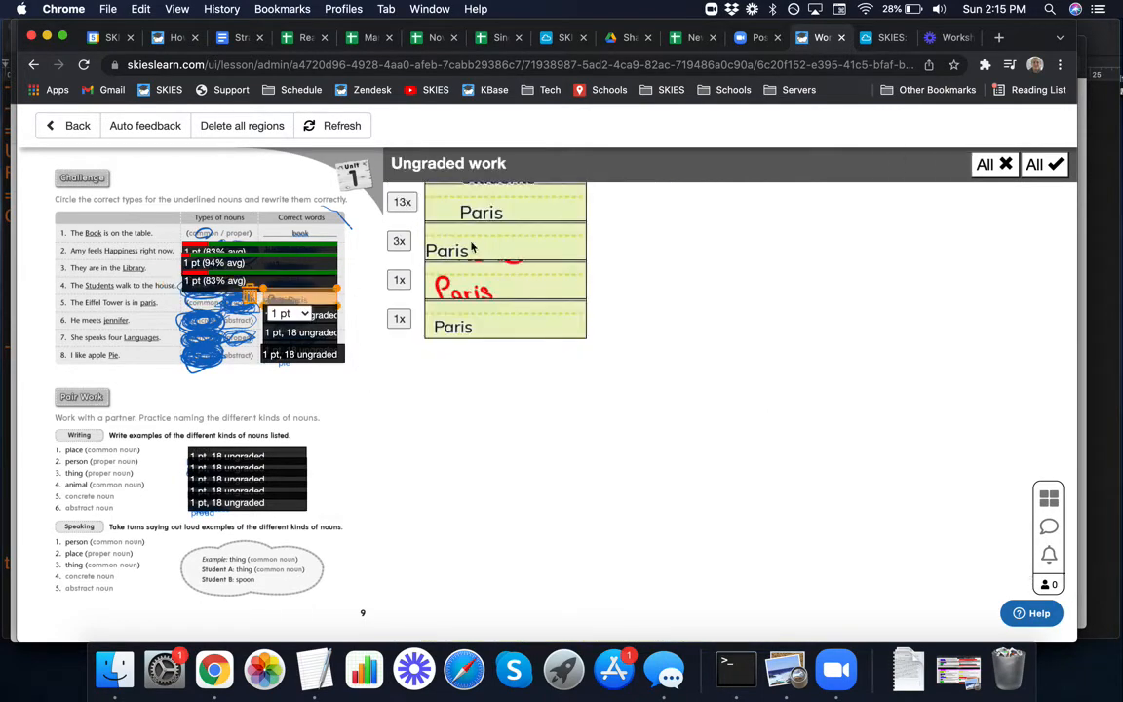
click(1044, 164)
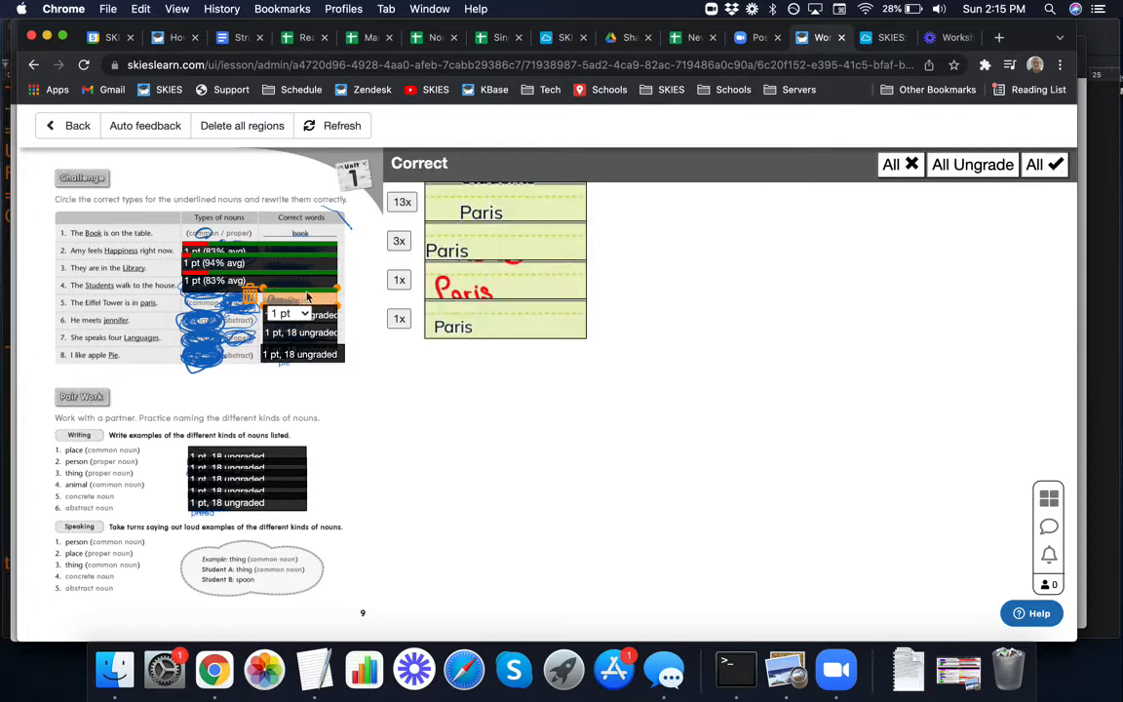
drag(264, 307, 185, 310)
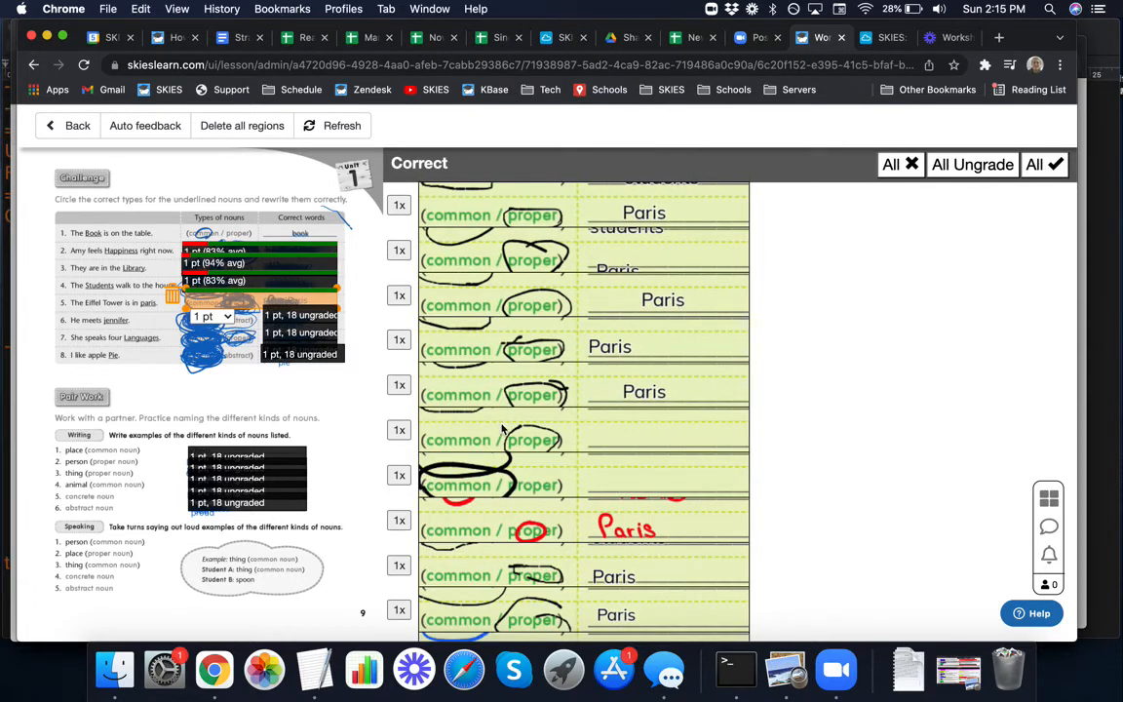
- Mark the two item 5 answers with an empty word line as incorrect
click(475, 486)
shift+click(462, 429)
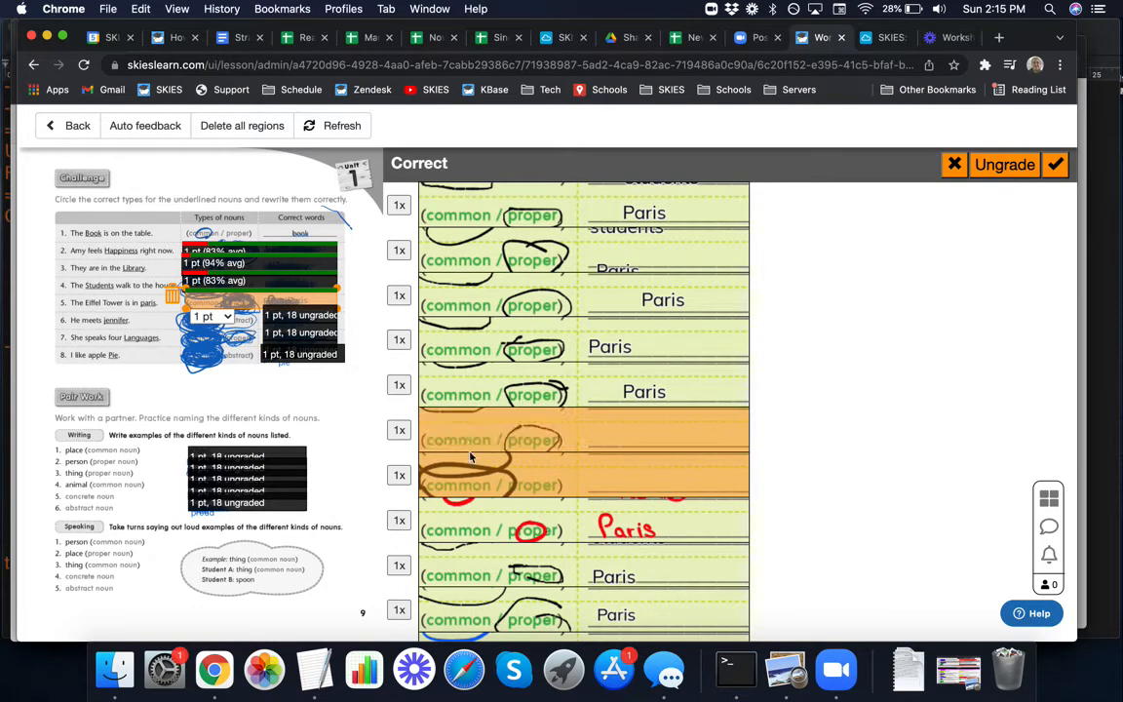
scroll(503, 403, down, 8)
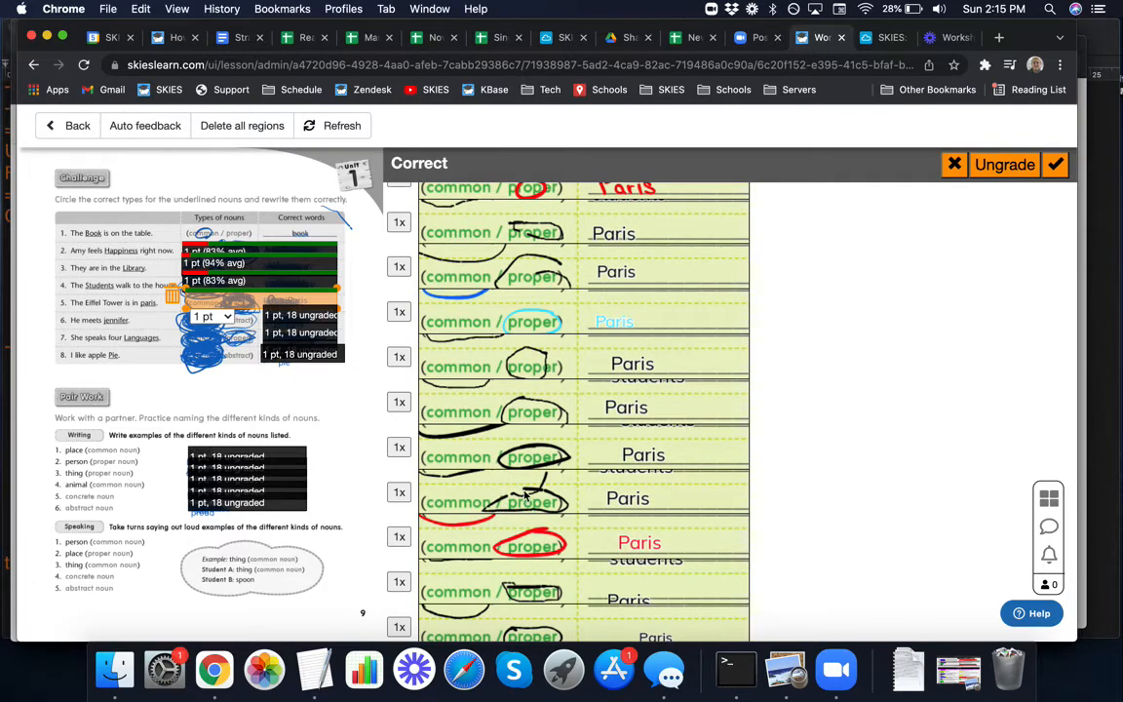
scroll(497, 495, up, 8)
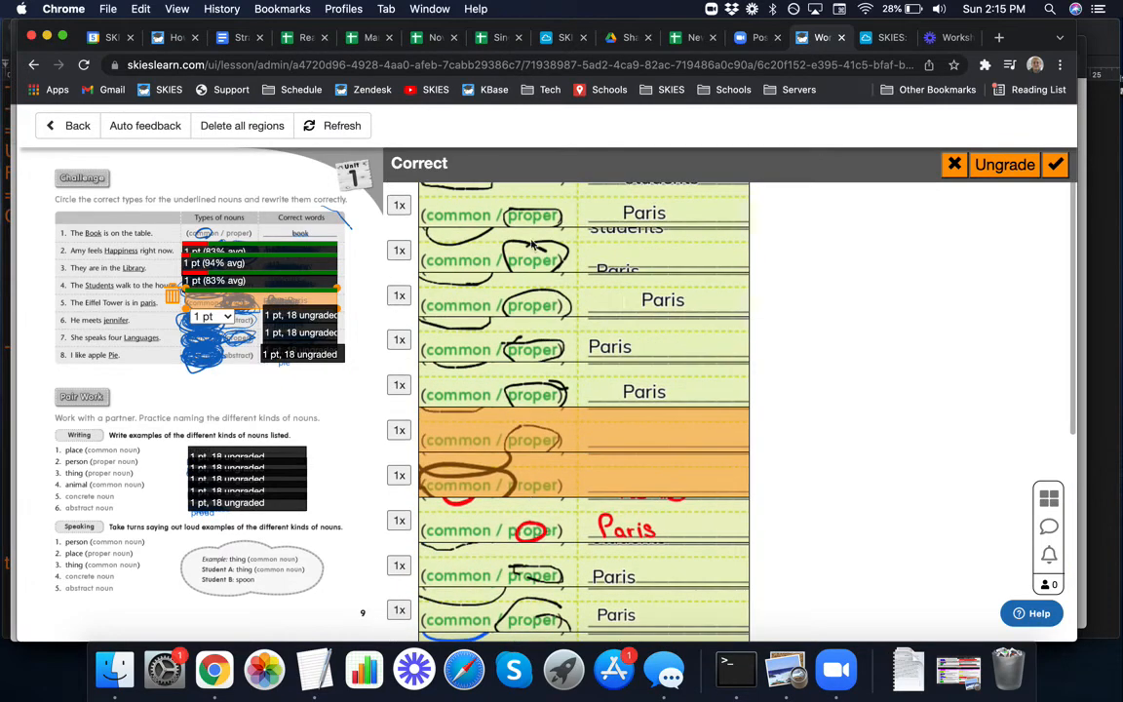
click(955, 164)
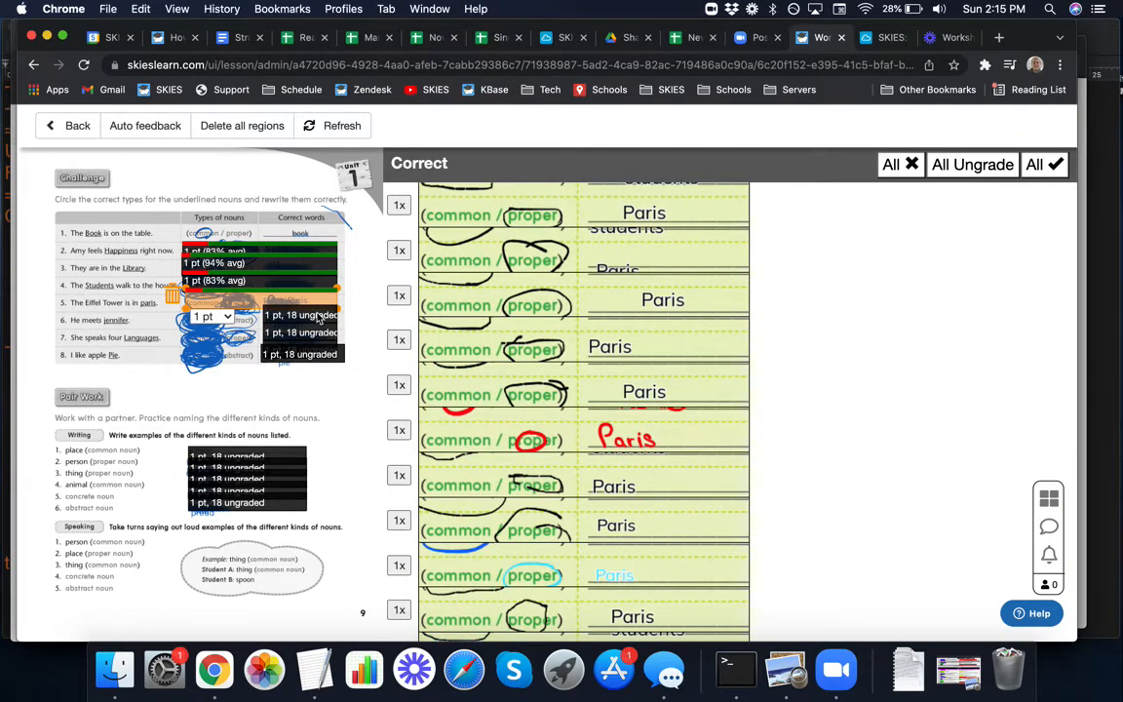
- Widen the item 6 region to cover the concrete/abstract choice, and mark the four blank, cut-off or "abstract" answers incorrect and the rest correct
click(269, 326)
drag(261, 329, 182, 332)
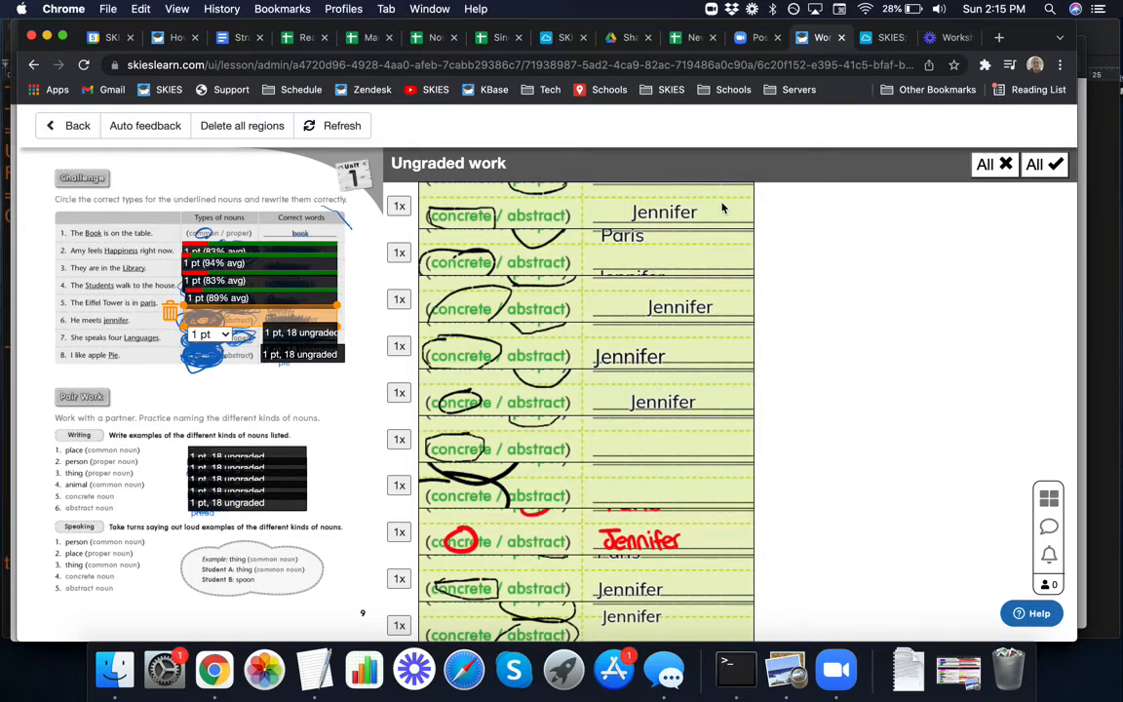
click(711, 261)
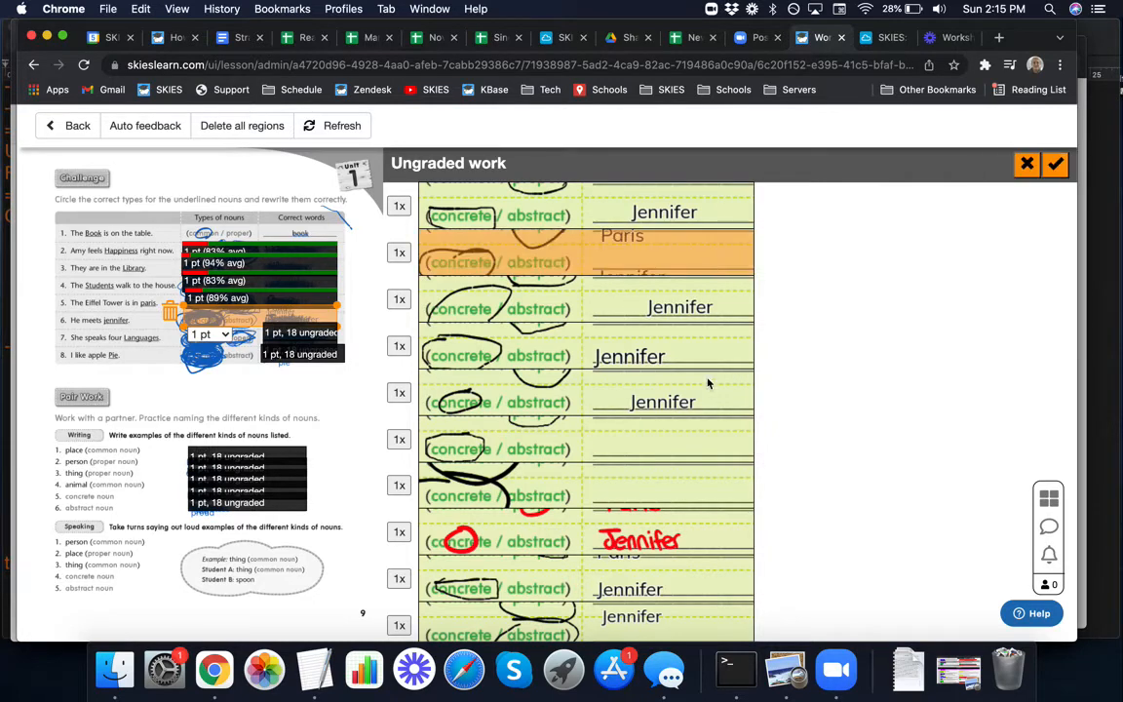
scroll(640, 313, down, 2)
click(699, 381)
click(703, 432)
scroll(704, 432, up, 1)
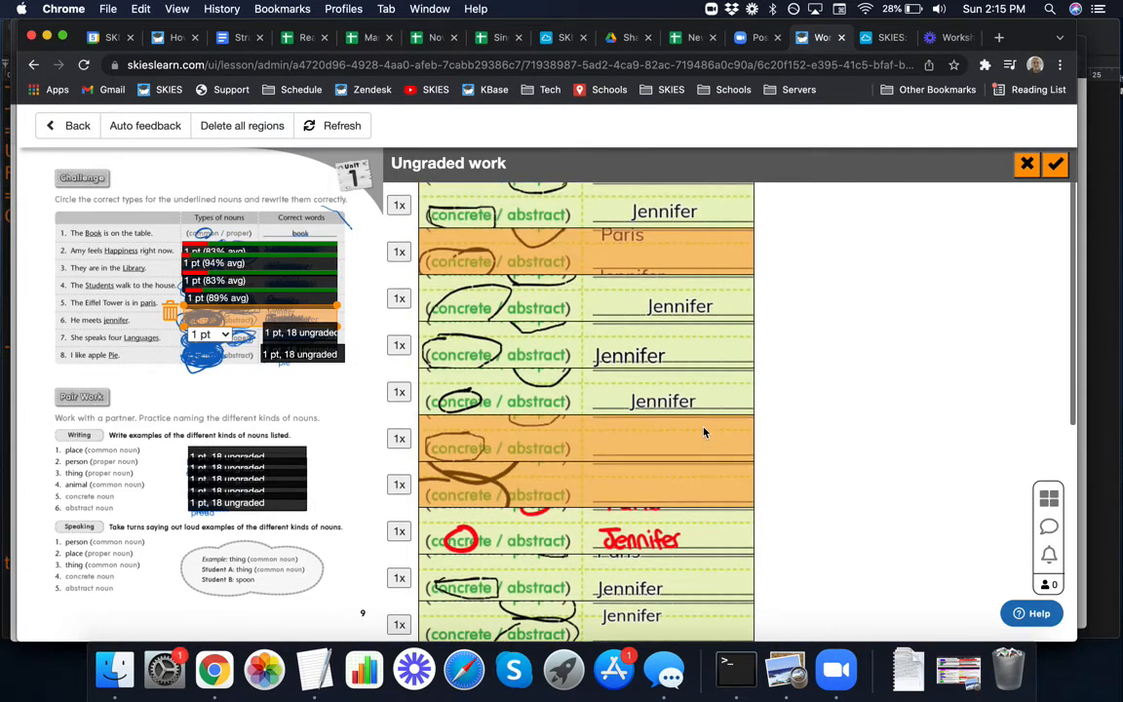
scroll(704, 432, down, 3)
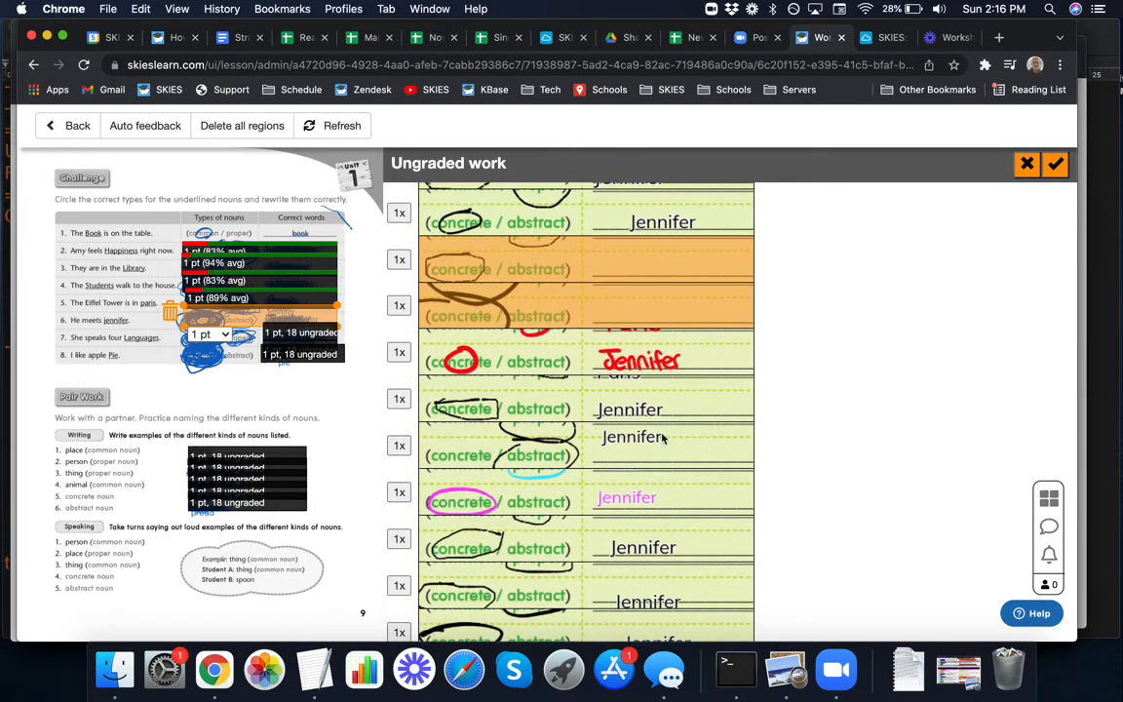
click(684, 451)
scroll(585, 431, down, 3)
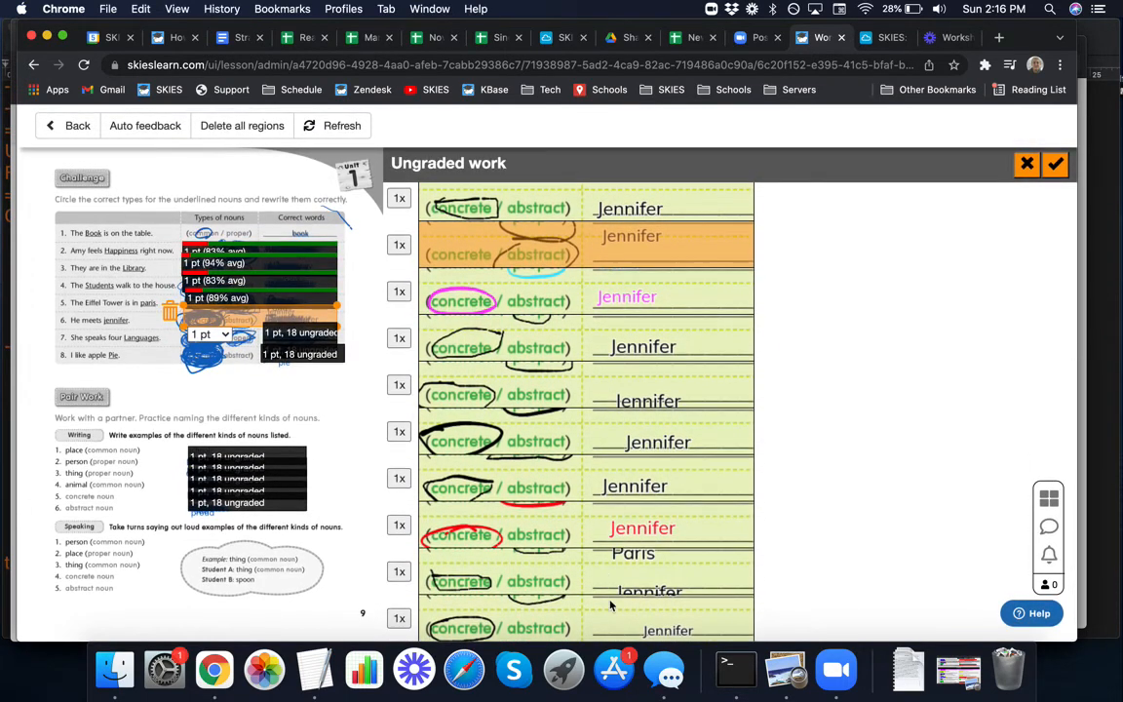
scroll(929, 260, up, 5)
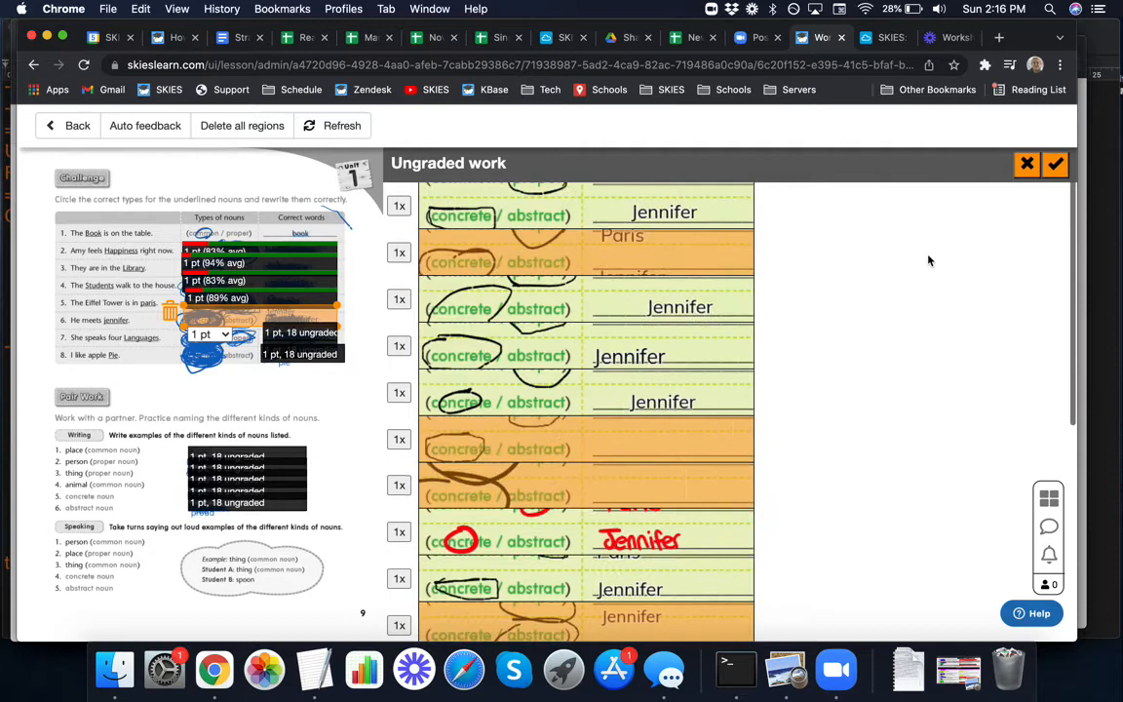
click(1030, 168)
click(1050, 168)
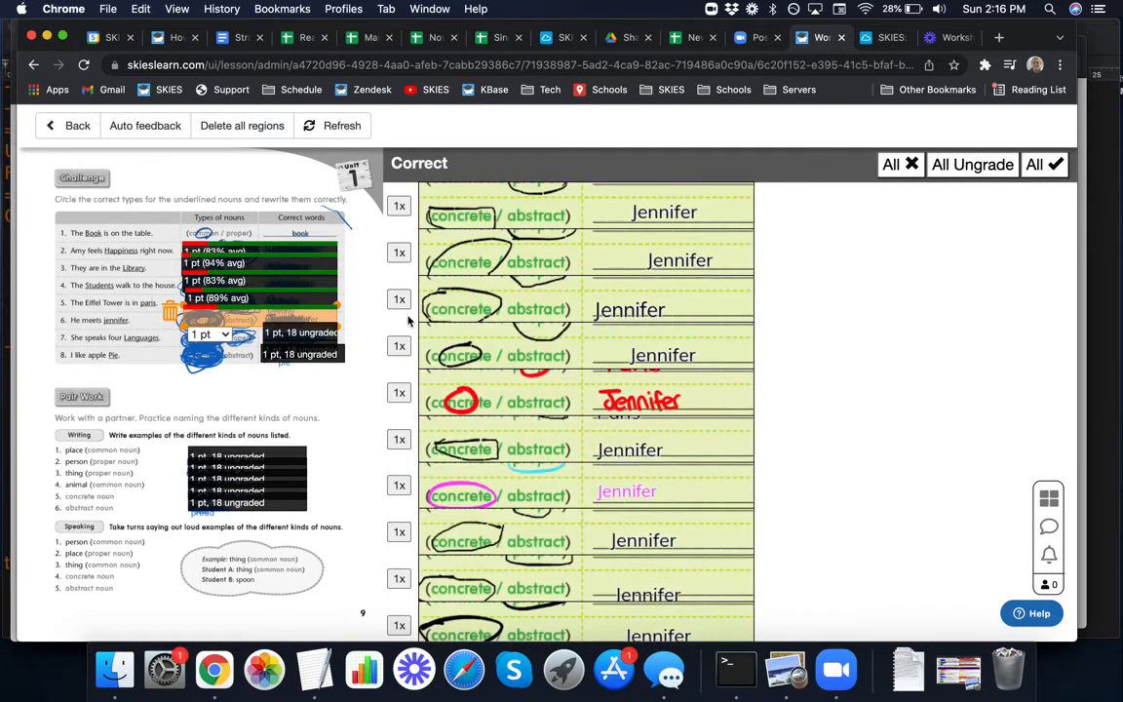
- Mark all the item 7 answer groups correct and widen the item 7 region to cover the common/proper choice
click(317, 337)
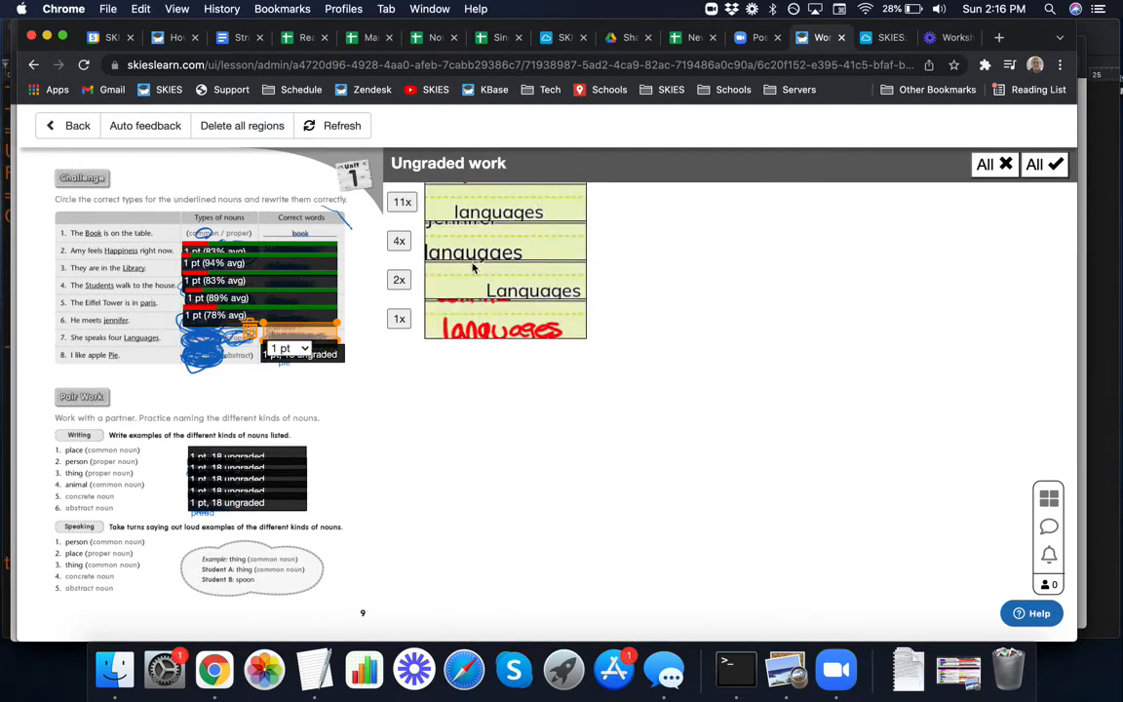
click(1045, 164)
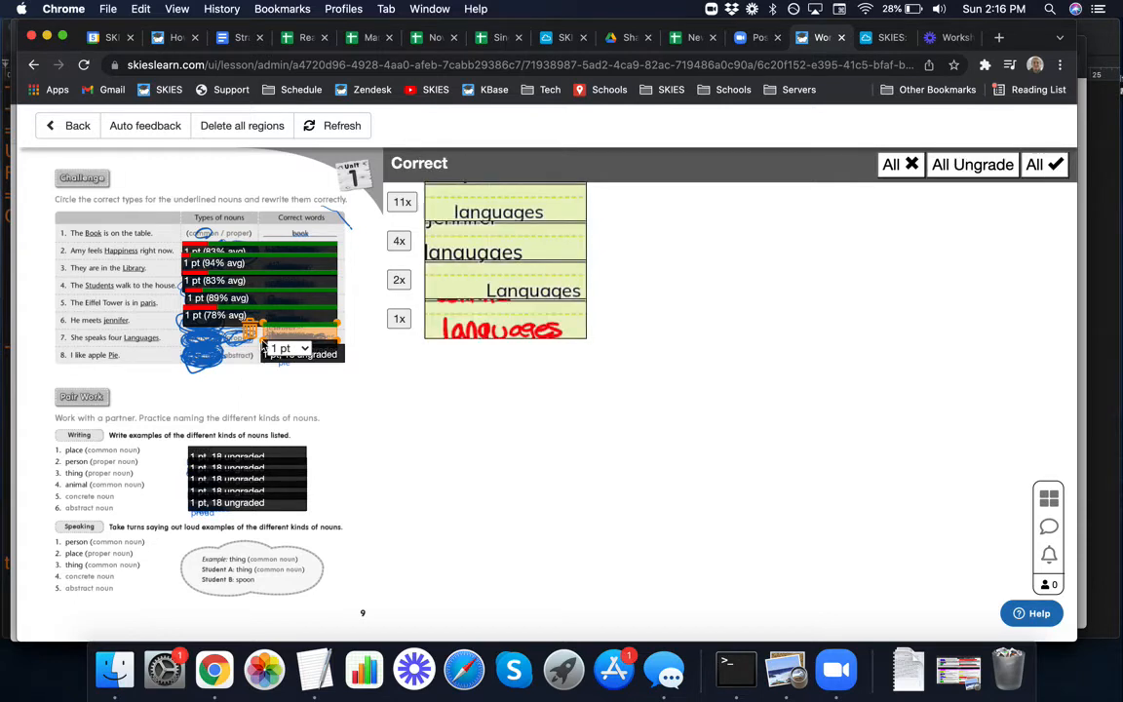
drag(263, 346, 183, 356)
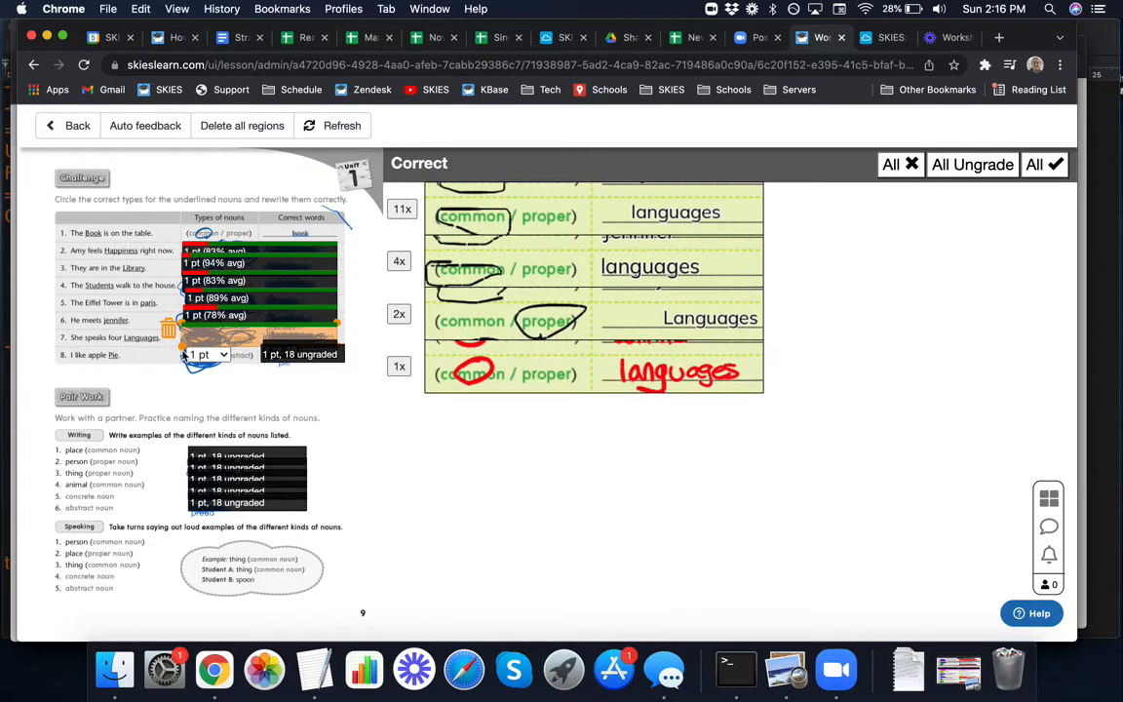
- Mark the three item 7 answers that have "proper" circled as incorrect
click(534, 326)
scroll(535, 329, down, 2)
click(544, 416)
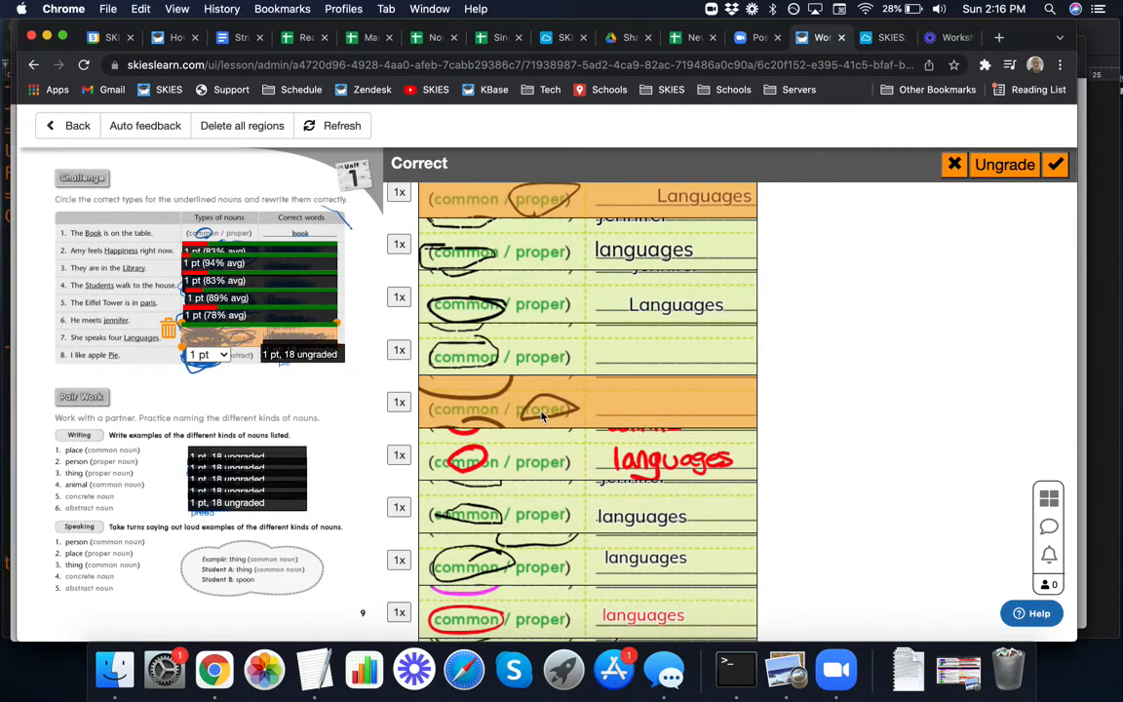
scroll(545, 415, down, 2)
scroll(527, 377, down, 3)
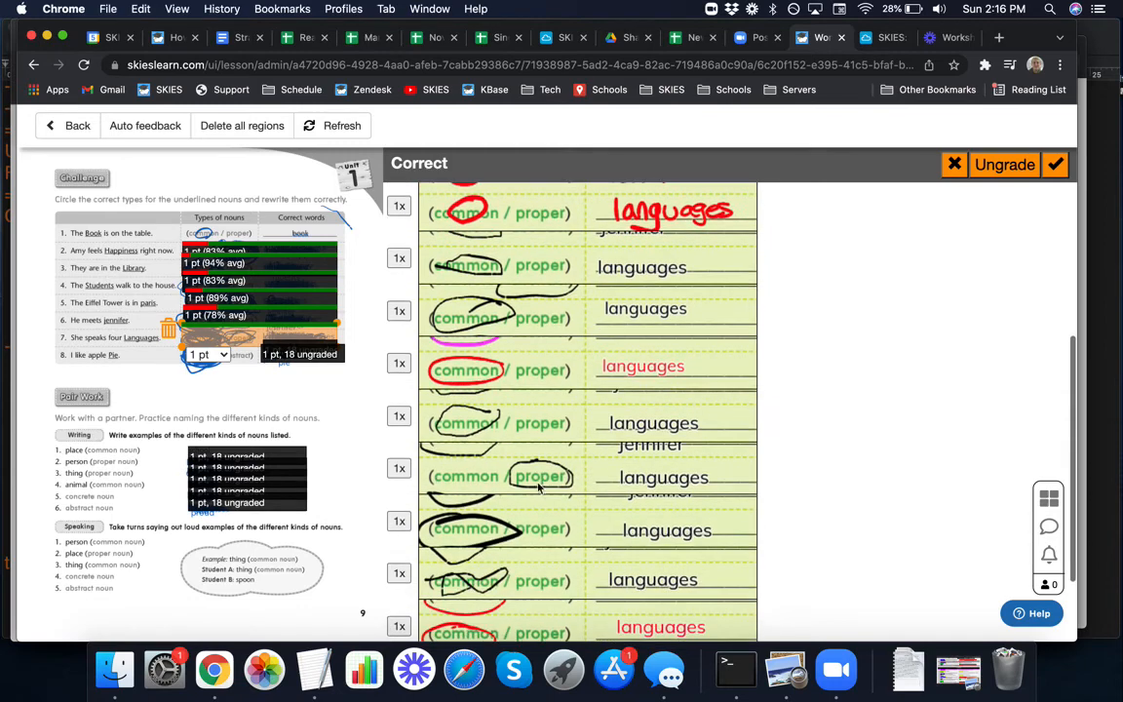
click(522, 421)
scroll(523, 421, down, 2)
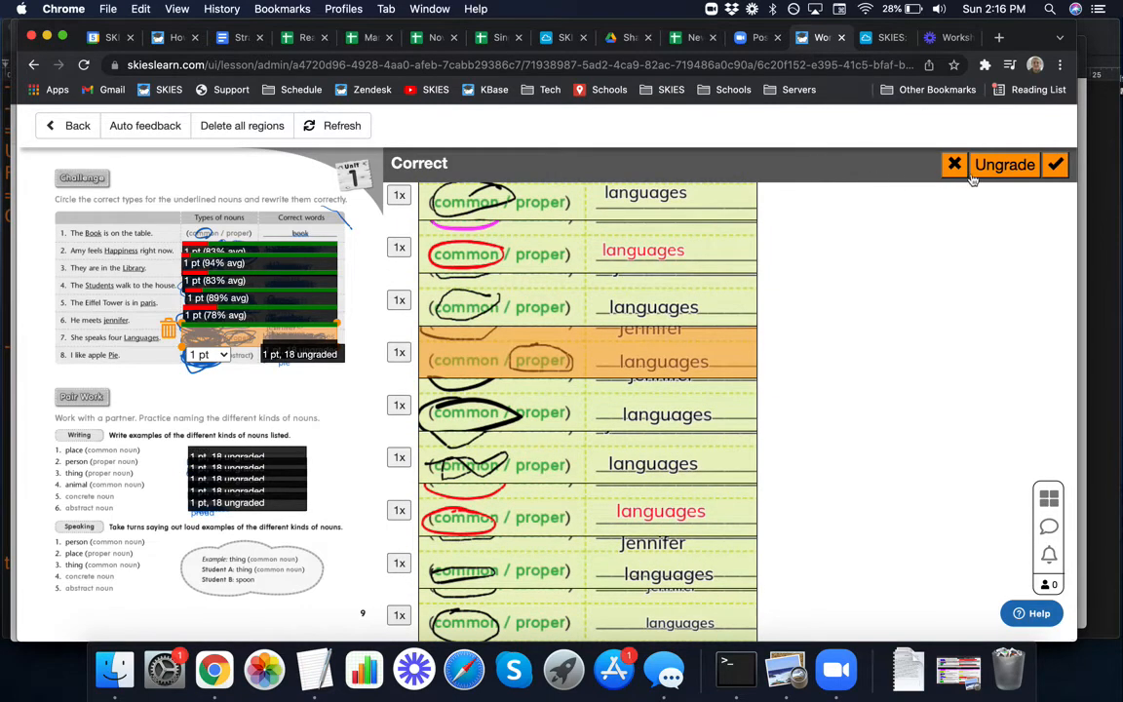
click(954, 164)
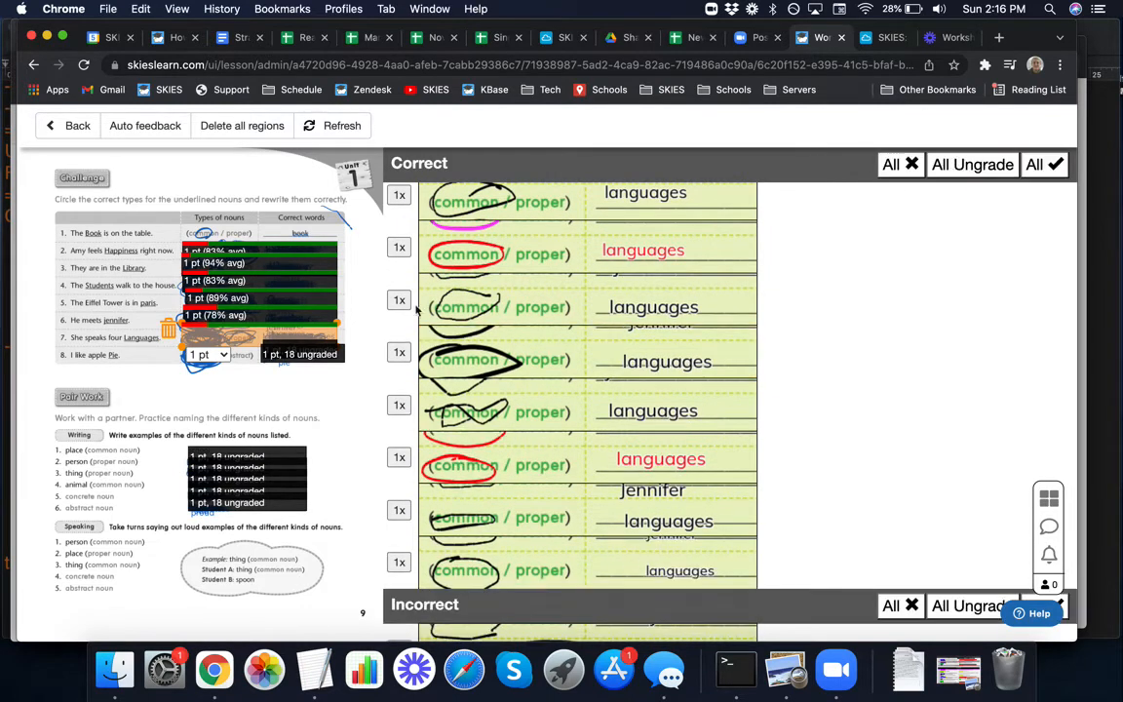
- Grade item 8 with the blank group incorrect and the rest correct, and widen its region to cover the concrete/abstract choice
click(287, 365)
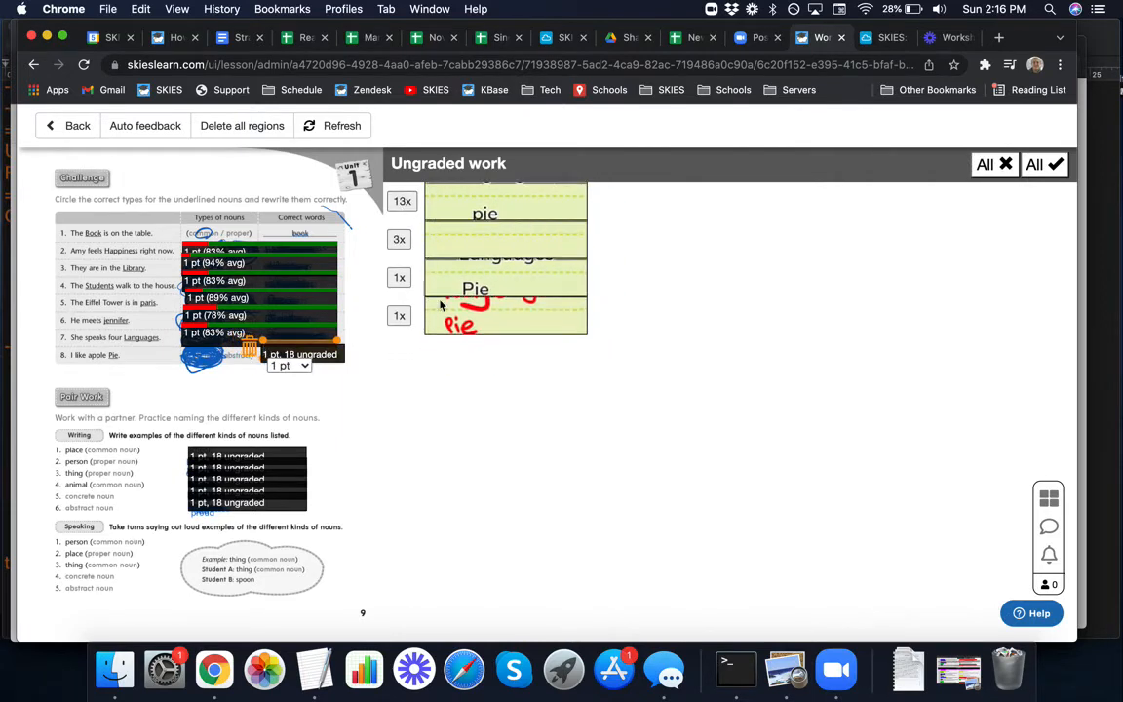
click(487, 237)
click(1028, 164)
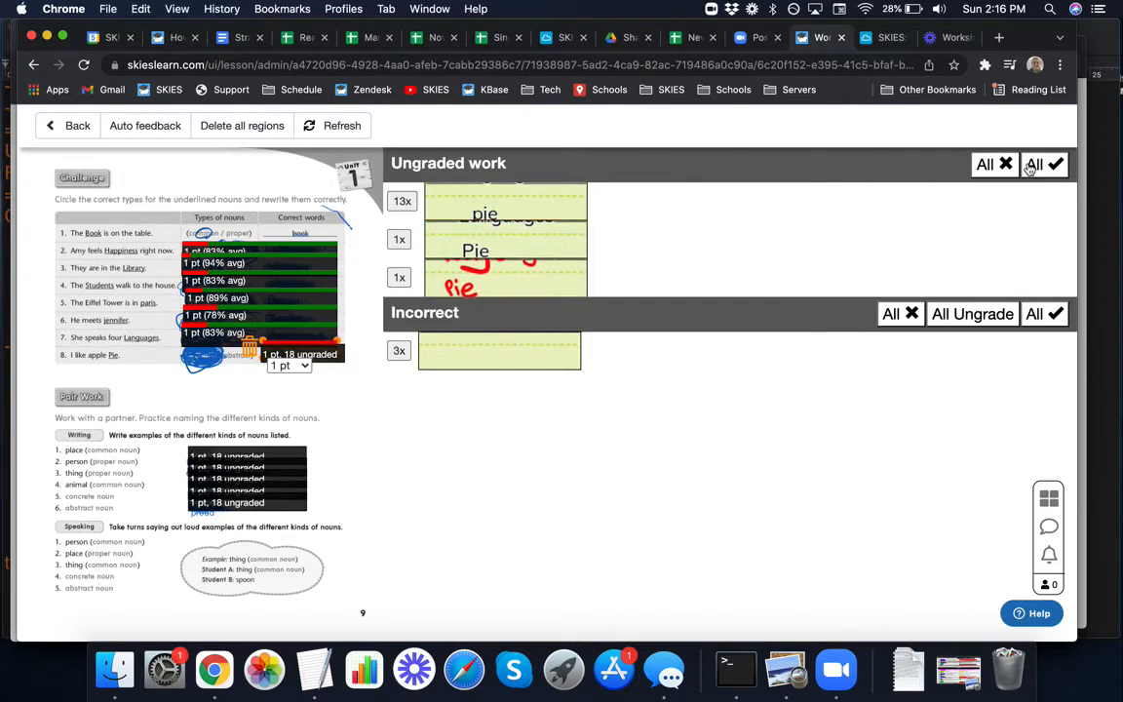
click(1052, 166)
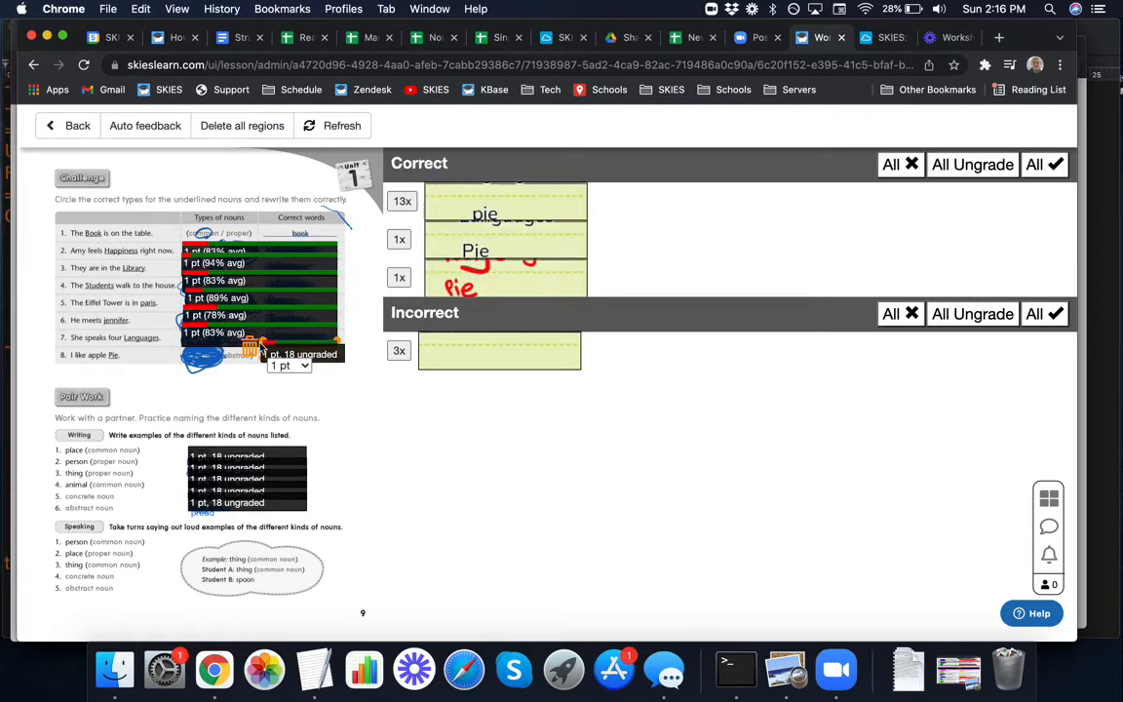
drag(262, 347, 180, 356)
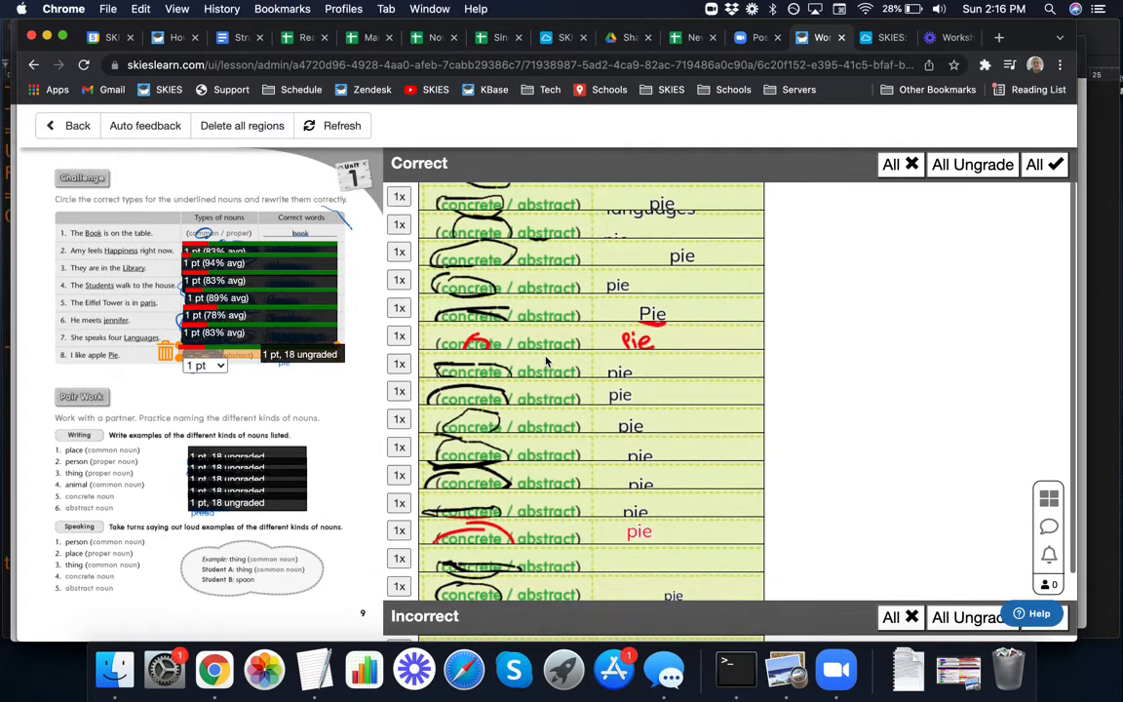
scroll(545, 362, down, 1)
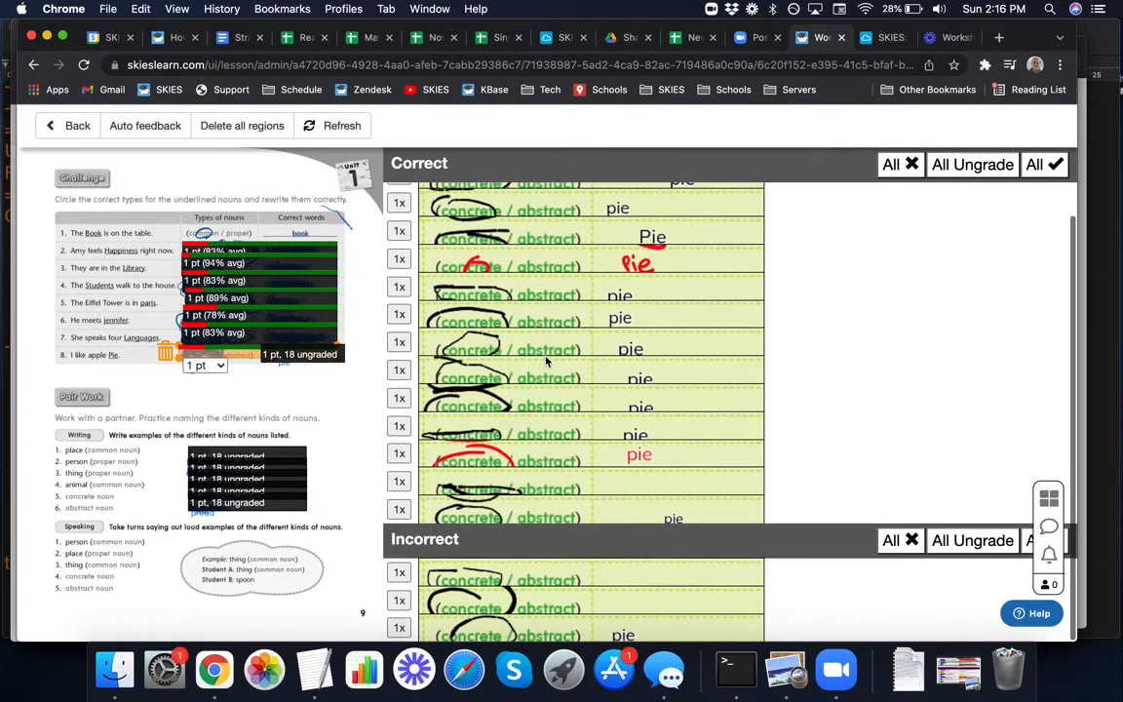
- Delete the five ungraded regions over the Pair Work writing lines
click(243, 456)
click(178, 454)
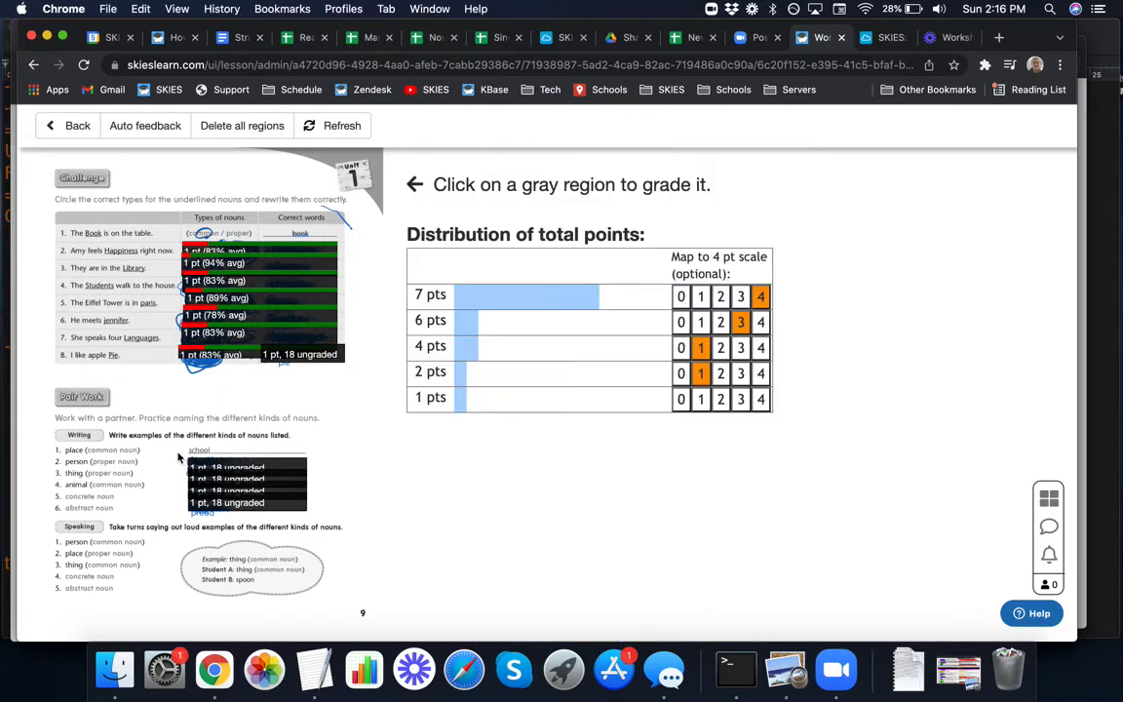
click(200, 468)
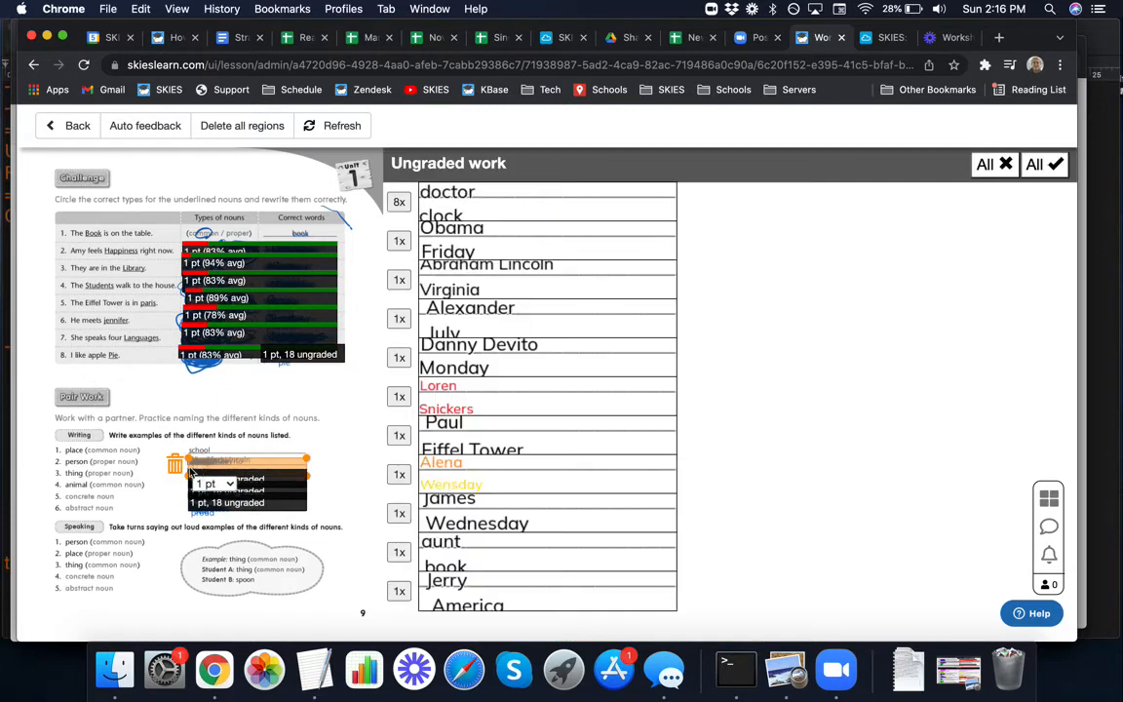
click(175, 465)
click(203, 479)
click(177, 478)
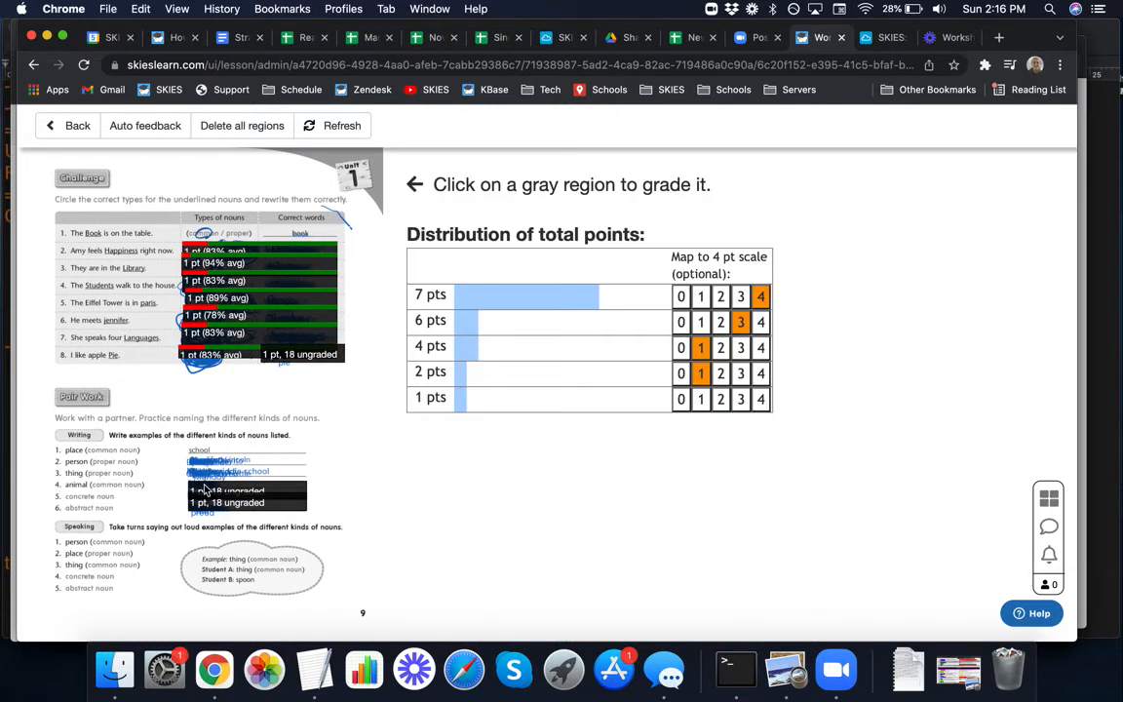
click(205, 490)
click(178, 491)
click(200, 502)
click(174, 504)
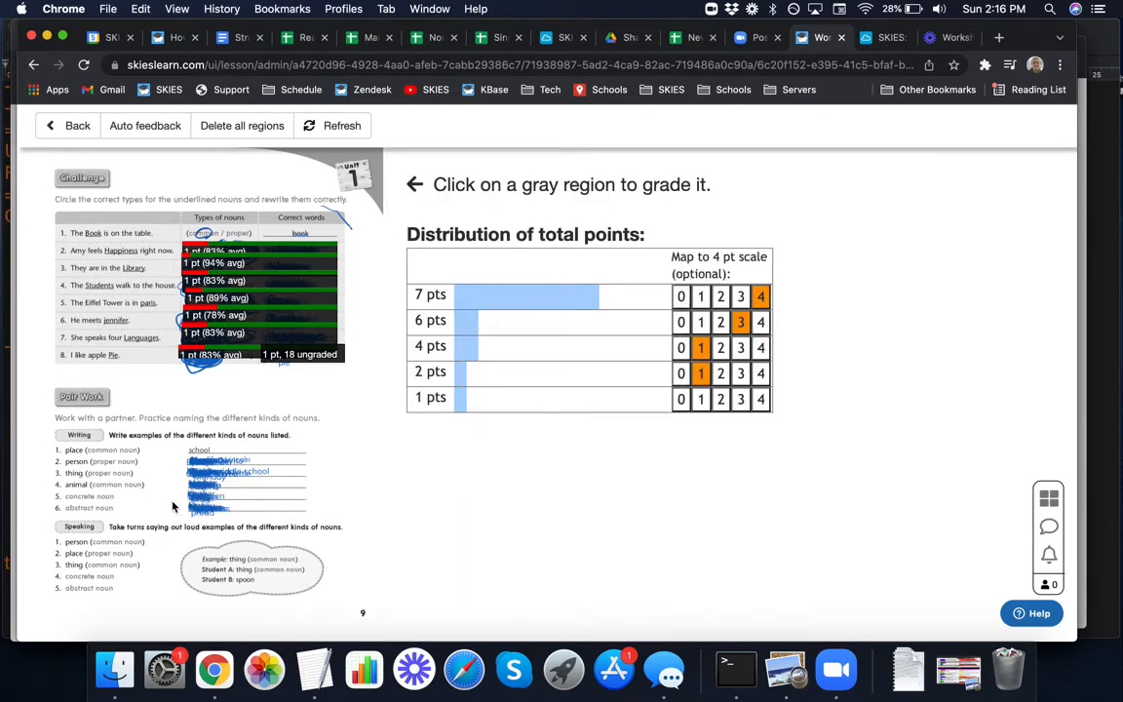
- Try lower 4-point scale values for the 7 and 6 point totals and clear the mapping
click(721, 297)
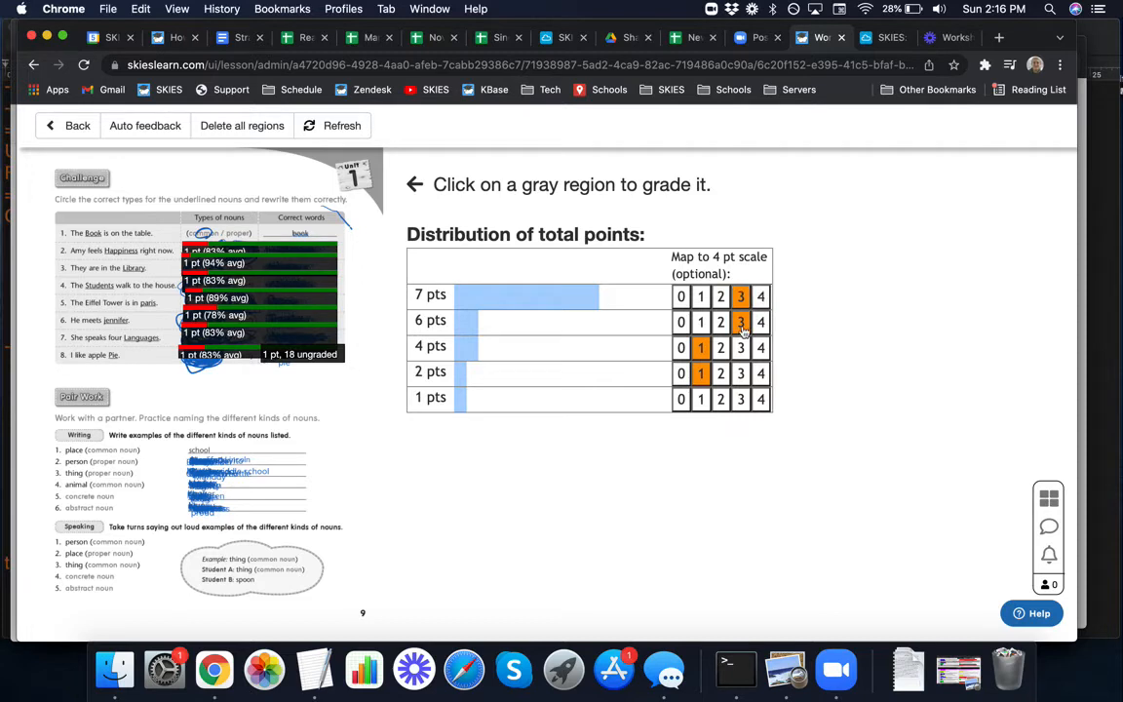
click(721, 322)
click(683, 300)
click(682, 299)
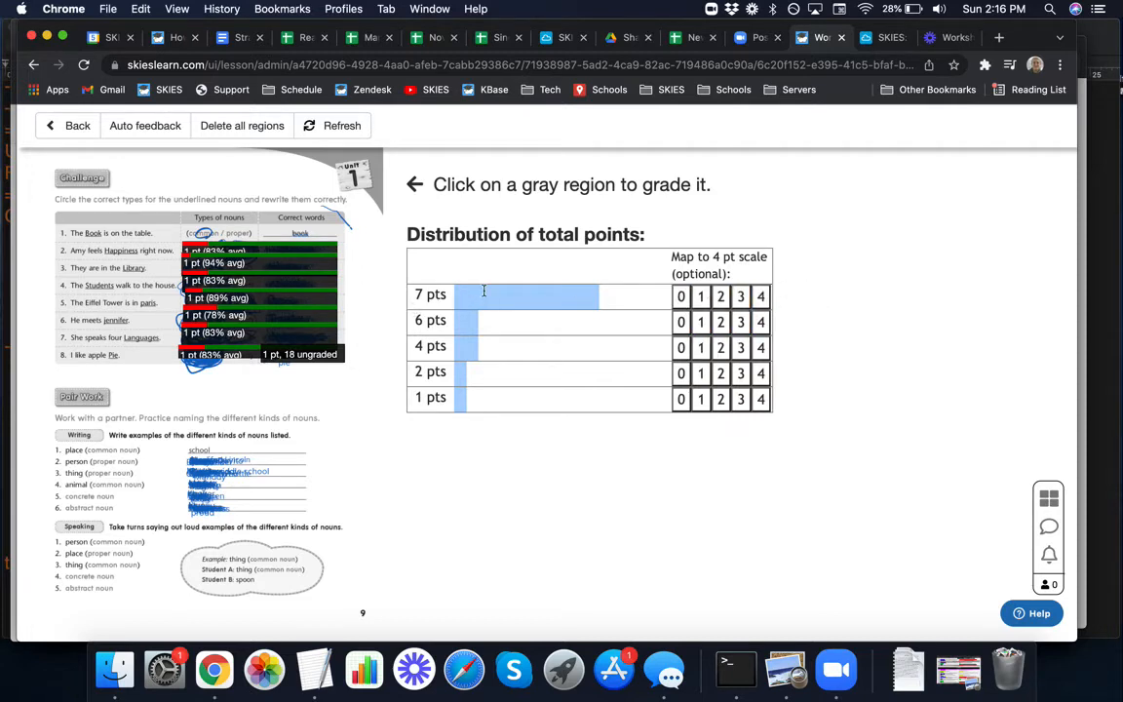
- Map the totals to the 4-point scale: 7 points to 4, 6 and 4 points to 3, 2 points to 2, and 1 point to 1
click(760, 300)
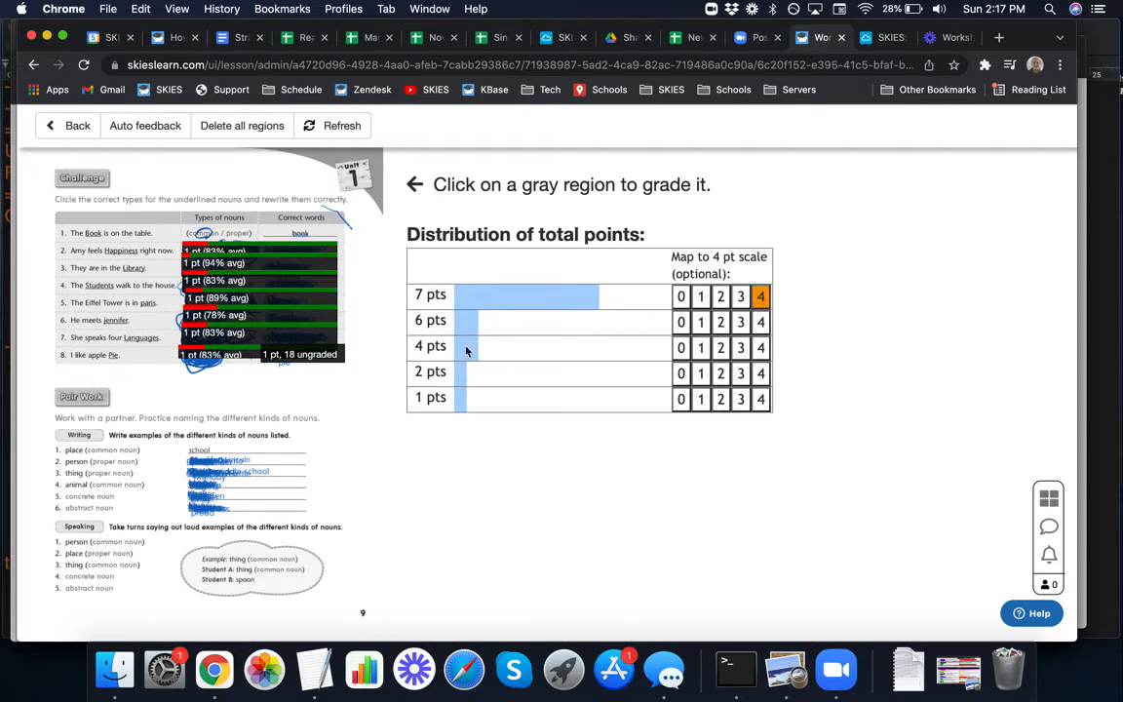
click(740, 323)
click(741, 348)
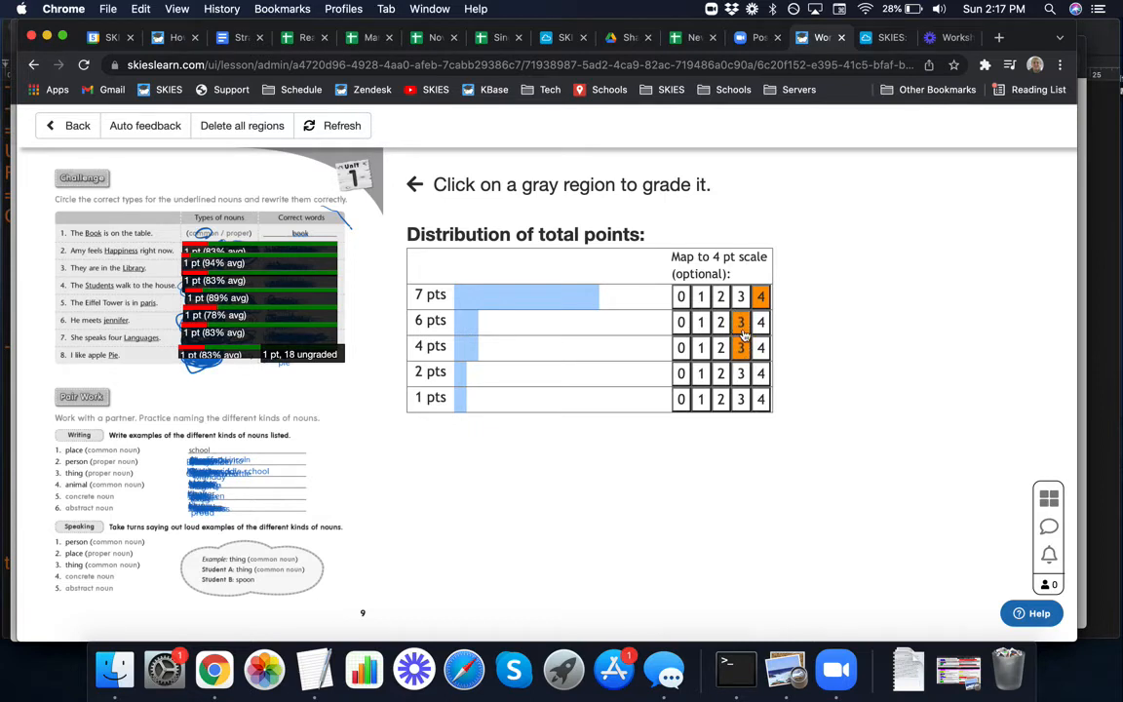
click(722, 376)
click(700, 401)
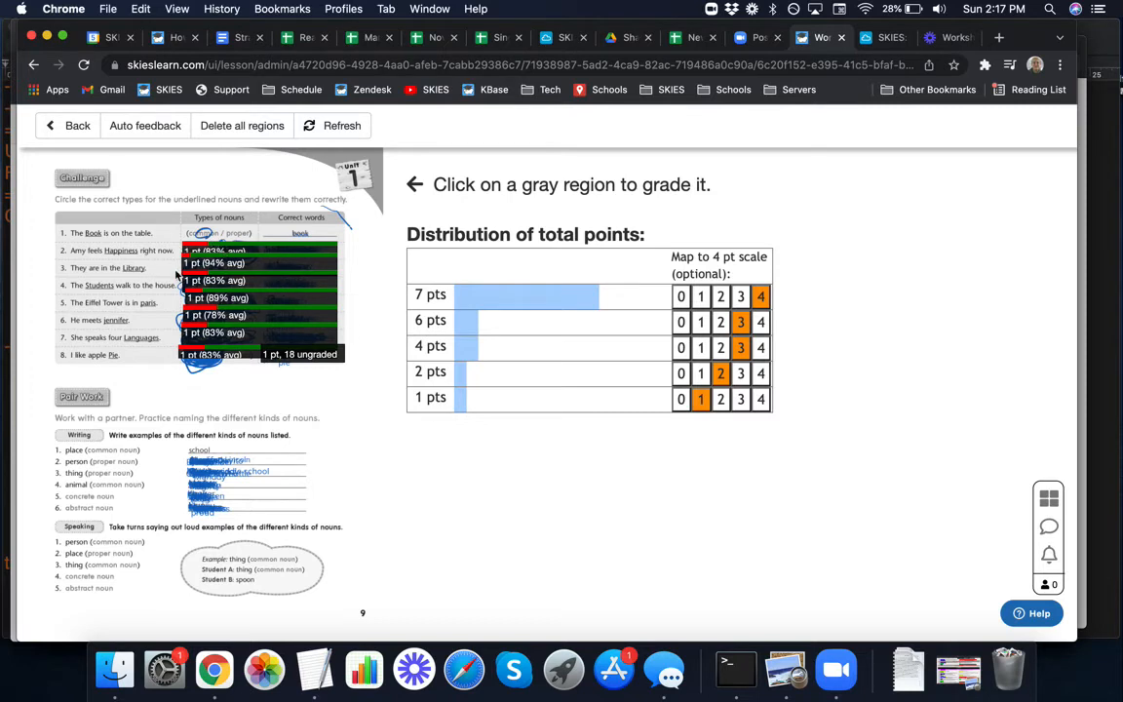
- Generate auto feedback for the students' worksheets and review the graded cards with their marked-up copies
click(143, 131)
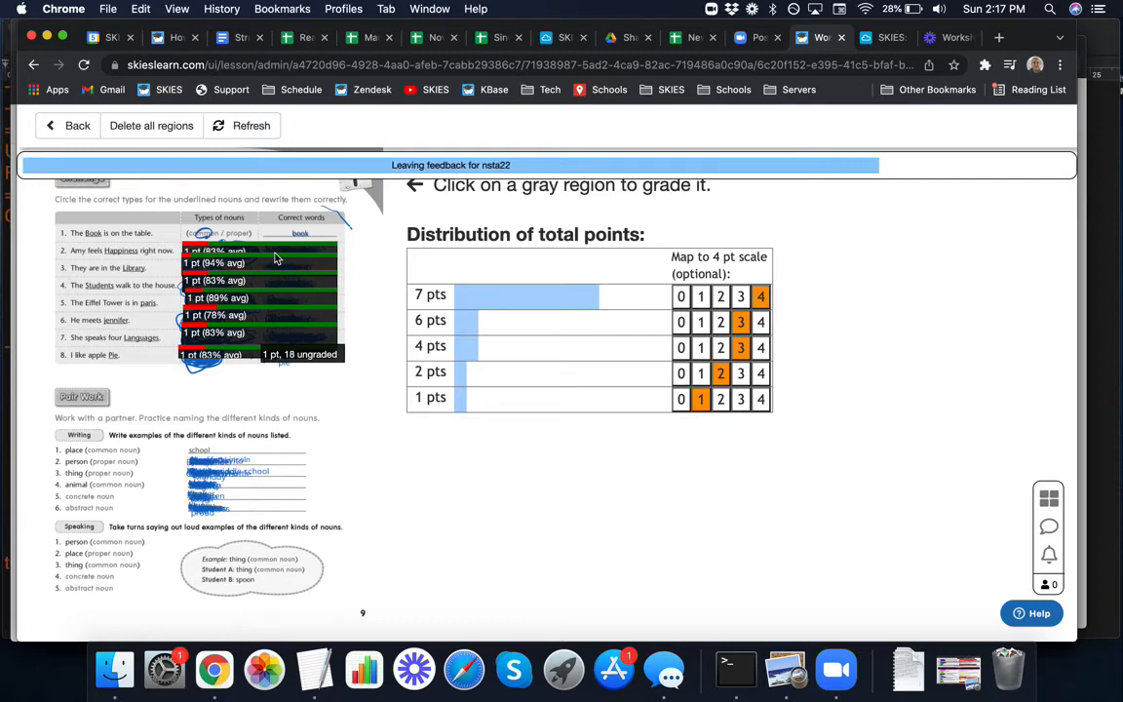
click(60, 124)
scroll(361, 430, down, 15)
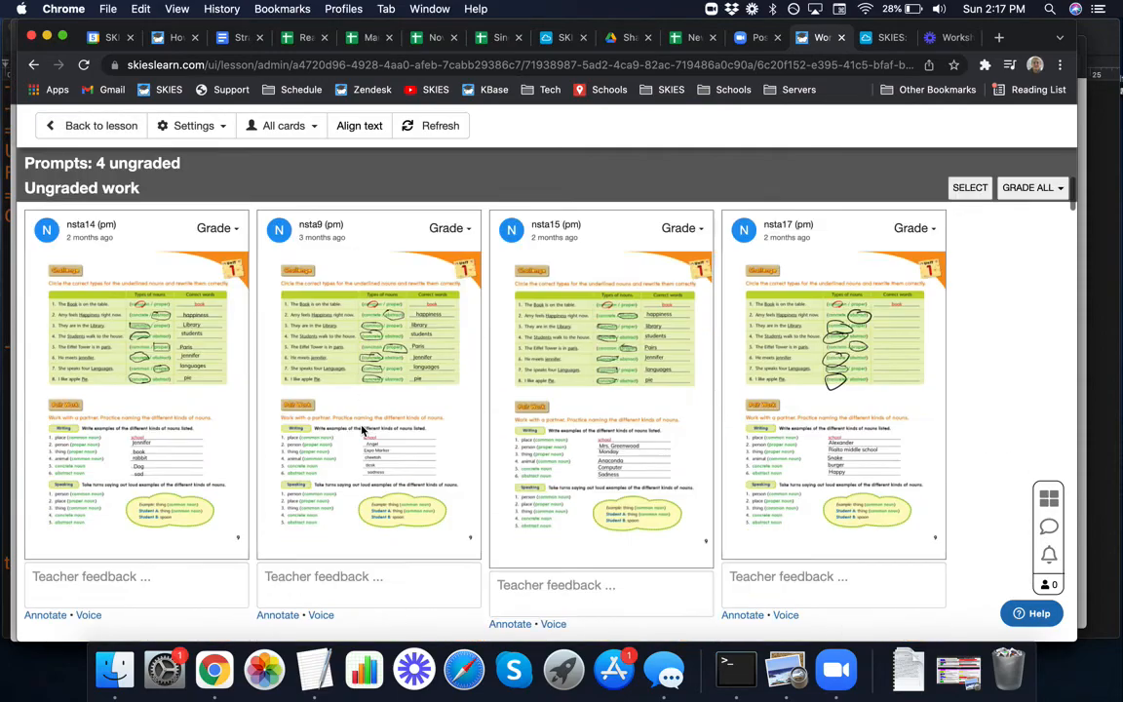
scroll(361, 430, down, 5)
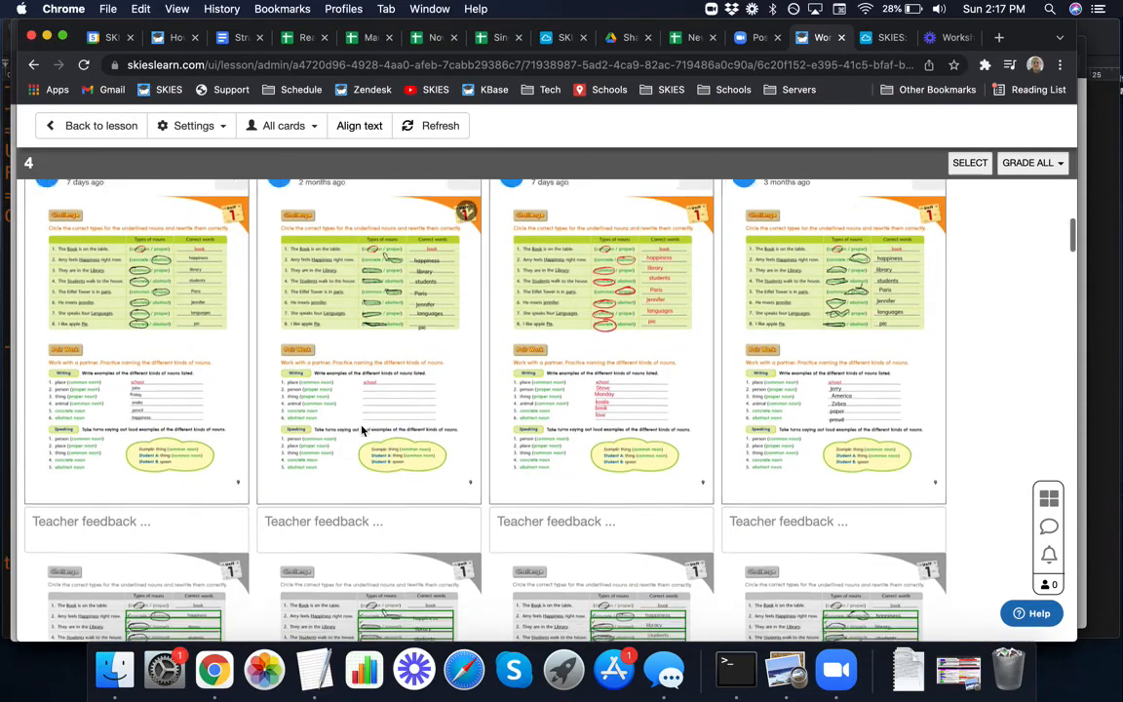
scroll(363, 430, up, 7)
- Return to the Worksheet grader lesson and look through the students' cards and their assigned grades
click(83, 126)
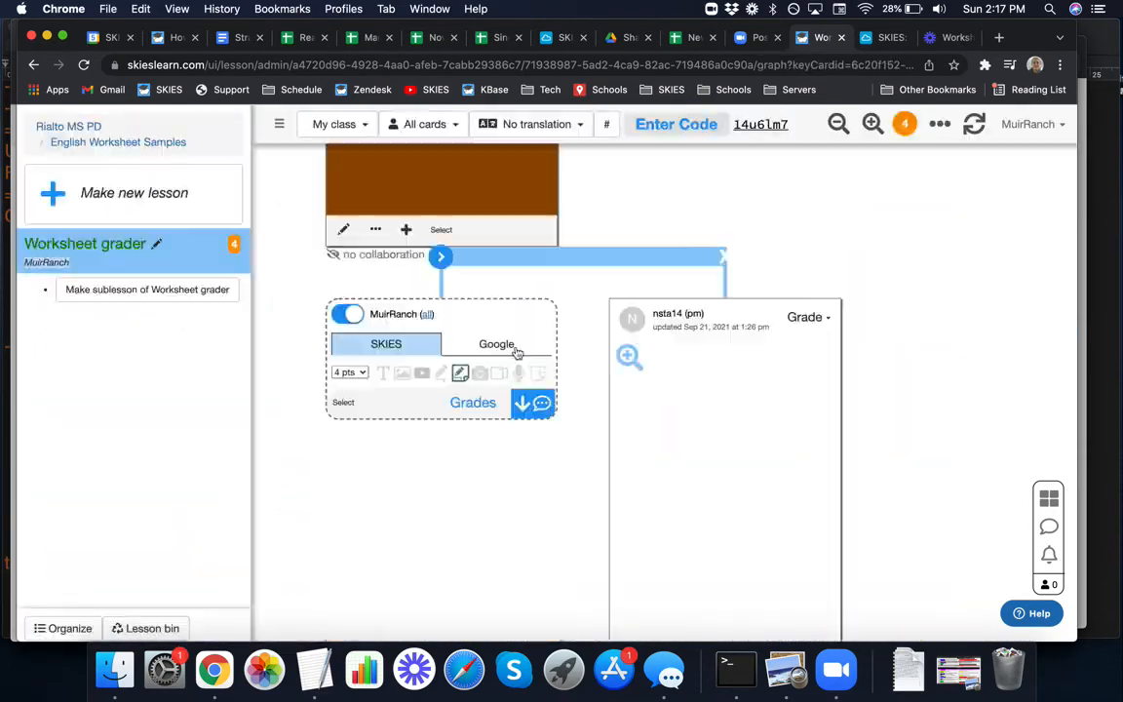
scroll(490, 321, right, 5)
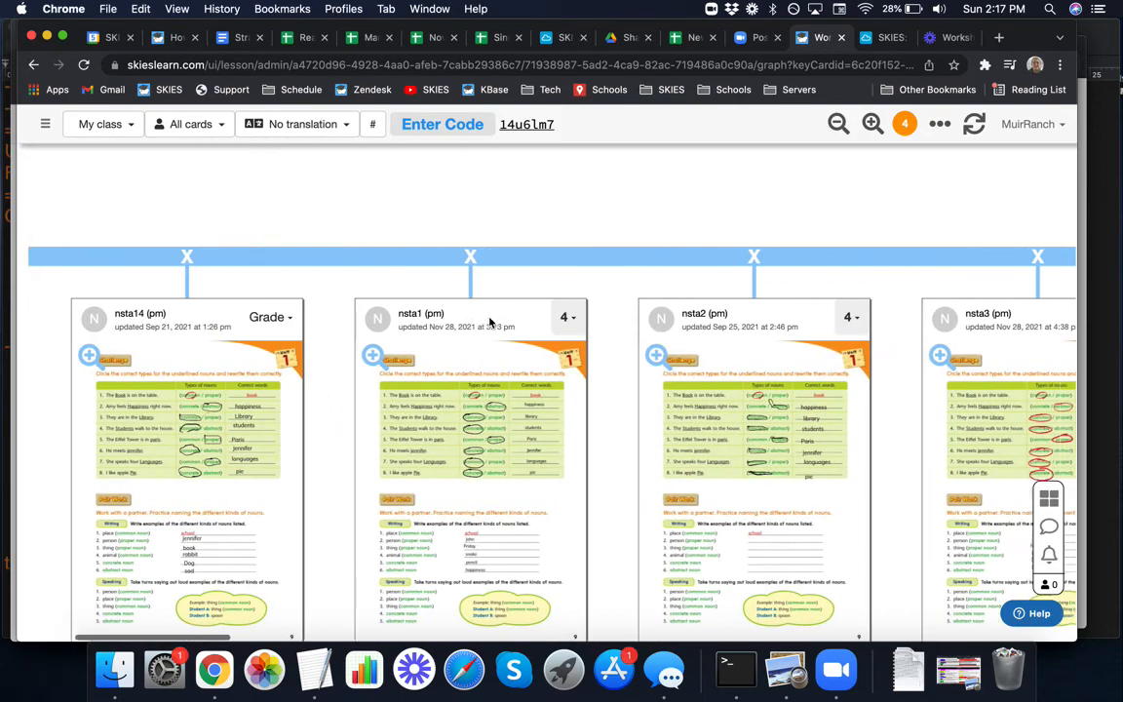
scroll(489, 322, down, 5)
scroll(490, 322, up, 3)
scroll(489, 322, right, 7)
scroll(490, 322, right, 10)
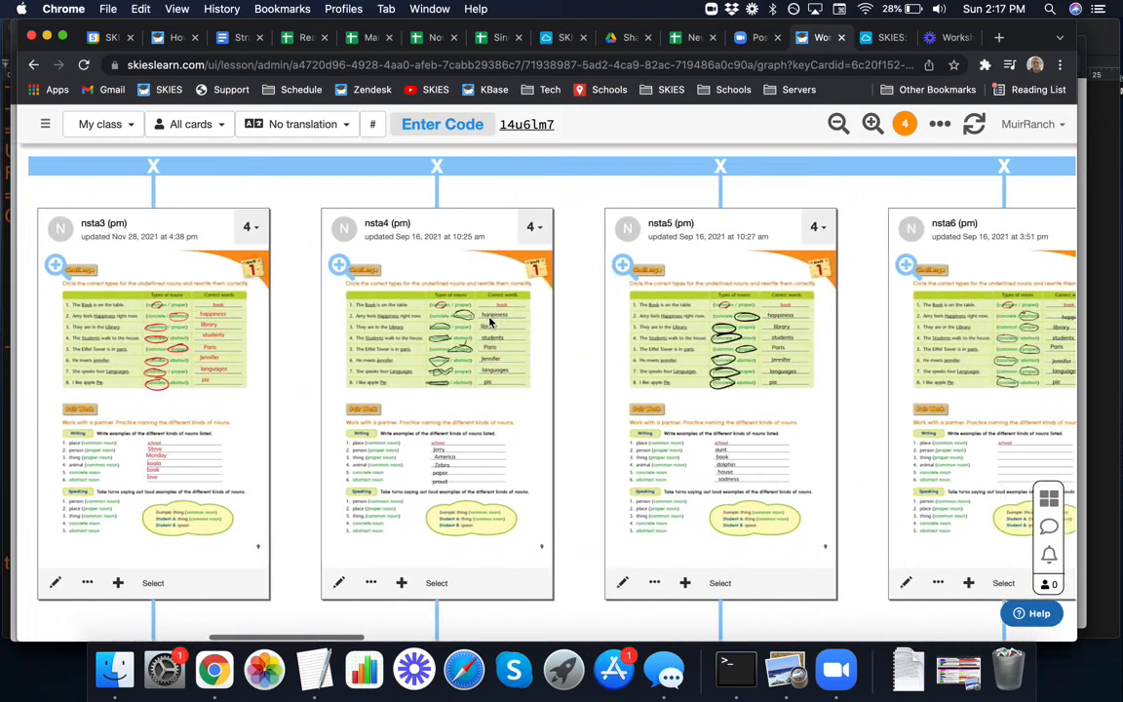
scroll(490, 322, right, 10)
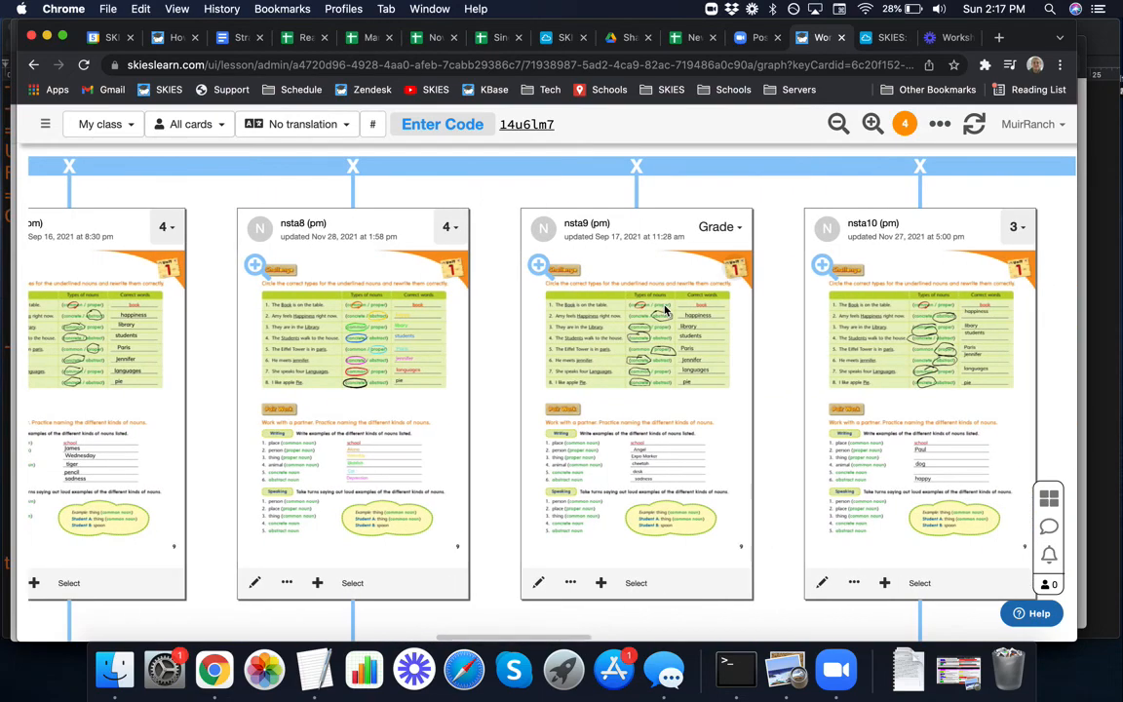
- Enlarge the marked-up feedback copy with three red-boxed answers, compare it with the student's original worksheet, and return to the lesson overview
scroll(665, 310, down, 10)
scroll(665, 310, right, 5)
scroll(665, 310, left, 5)
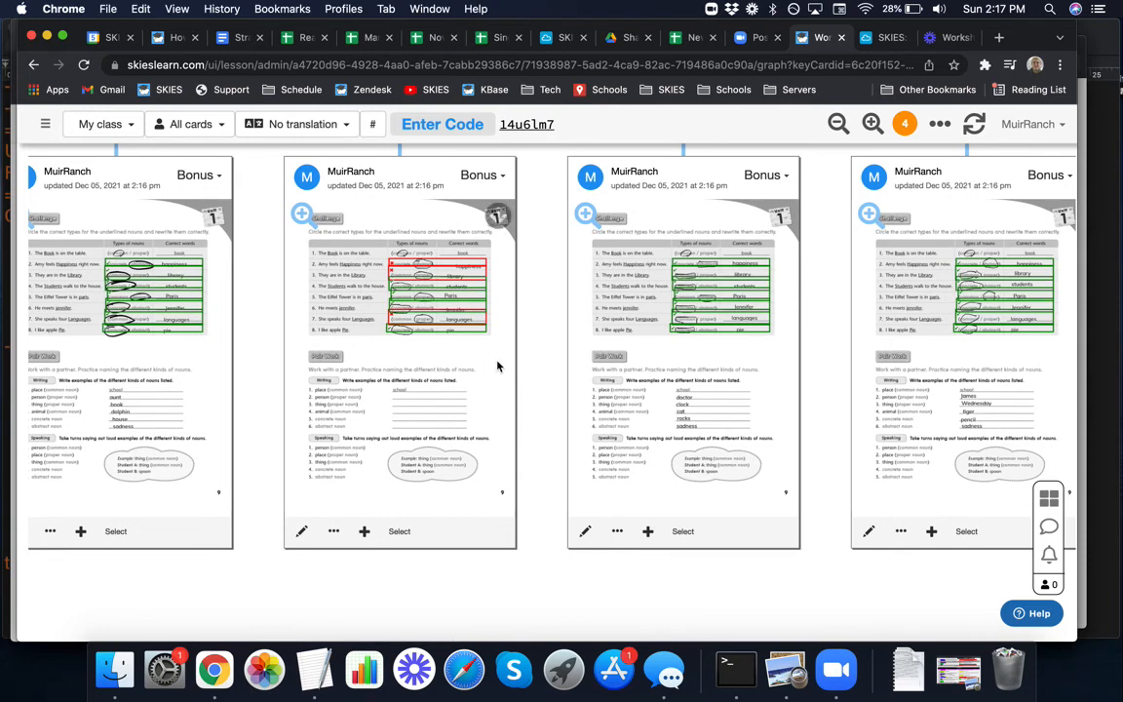
click(446, 323)
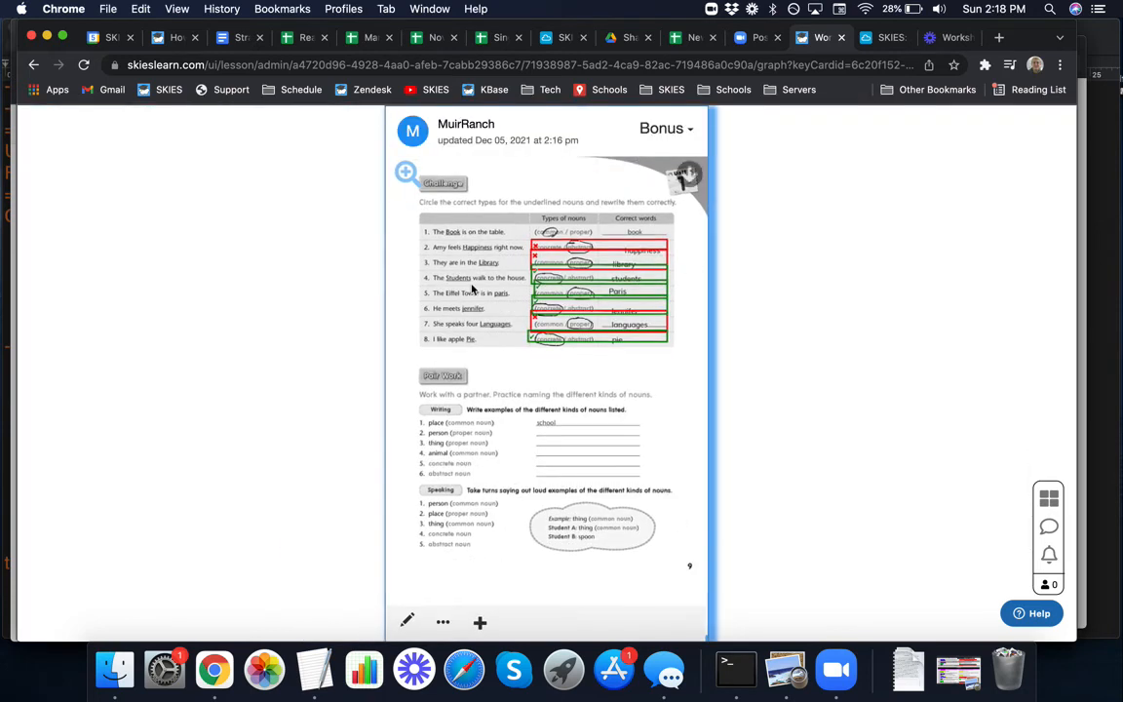
key(Up)
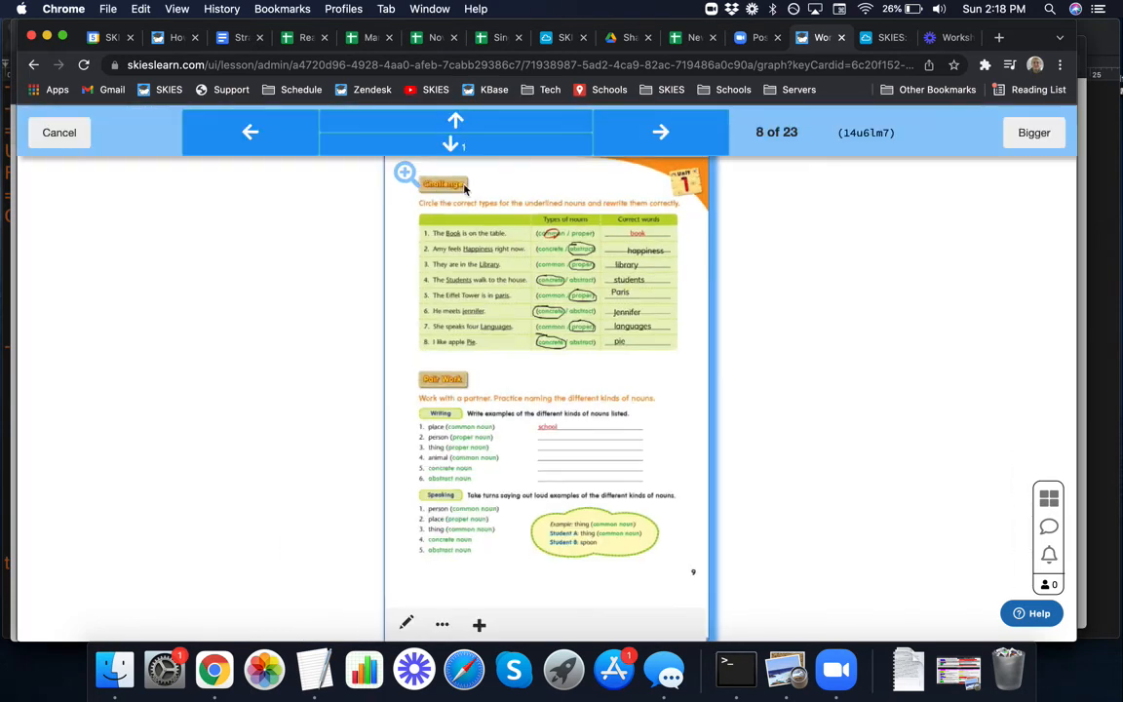
click(1006, 410)
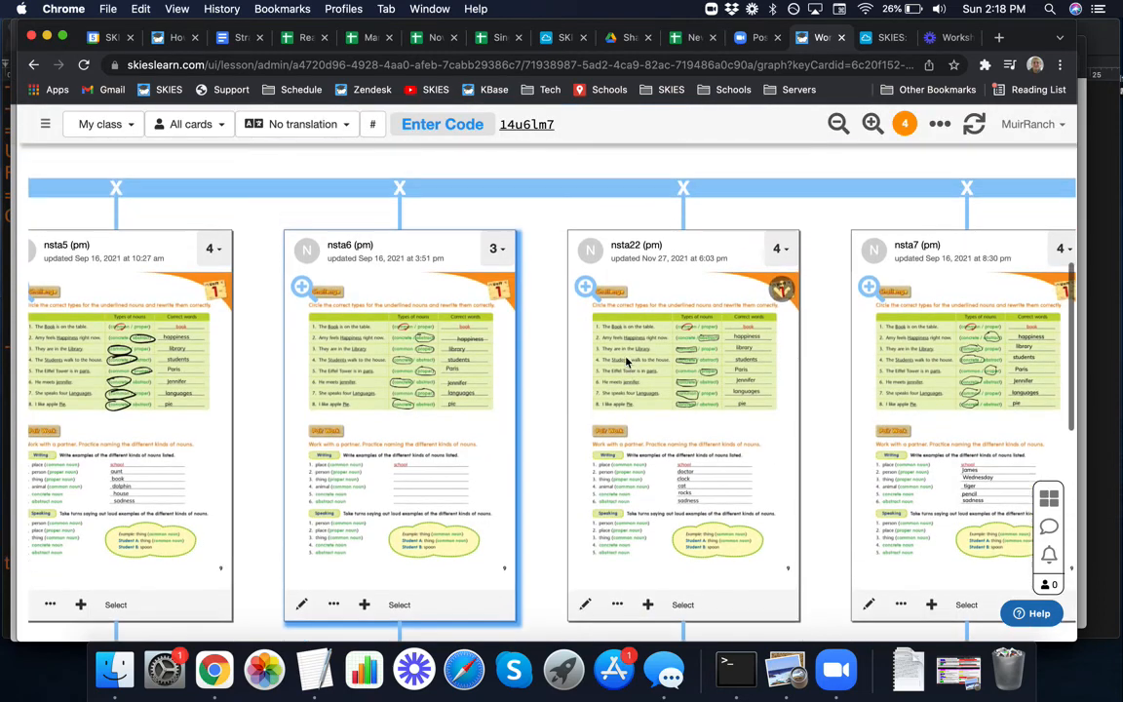
scroll(627, 361, down, 1)
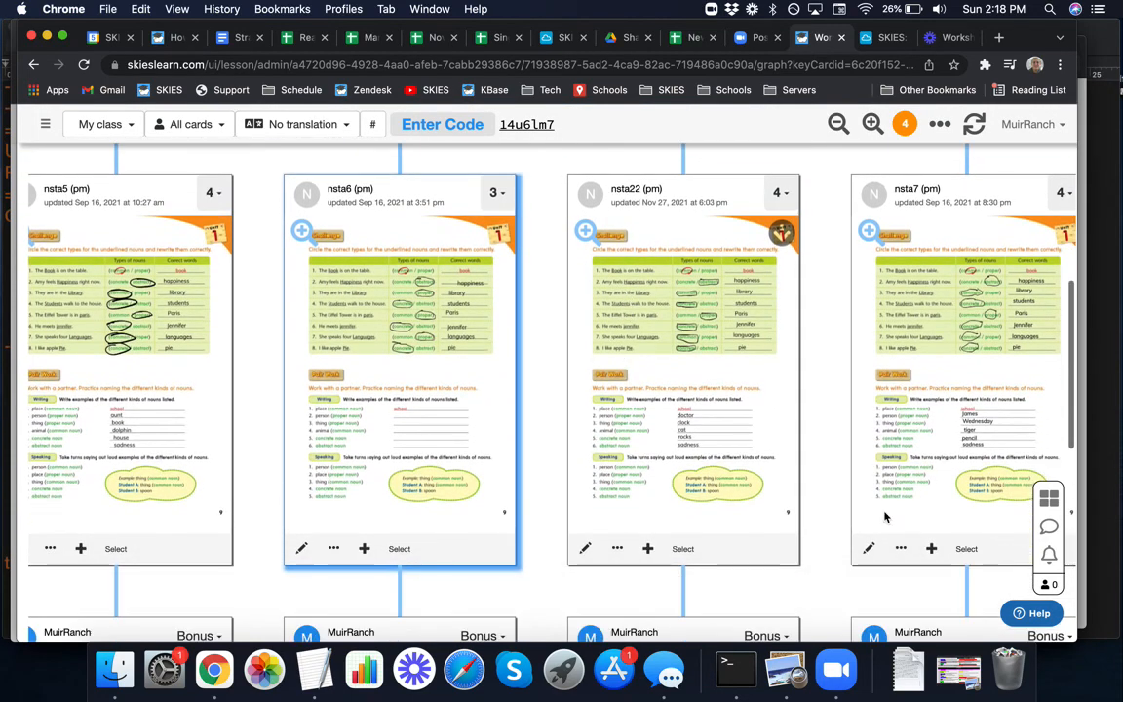
click(1031, 613)
click(937, 216)
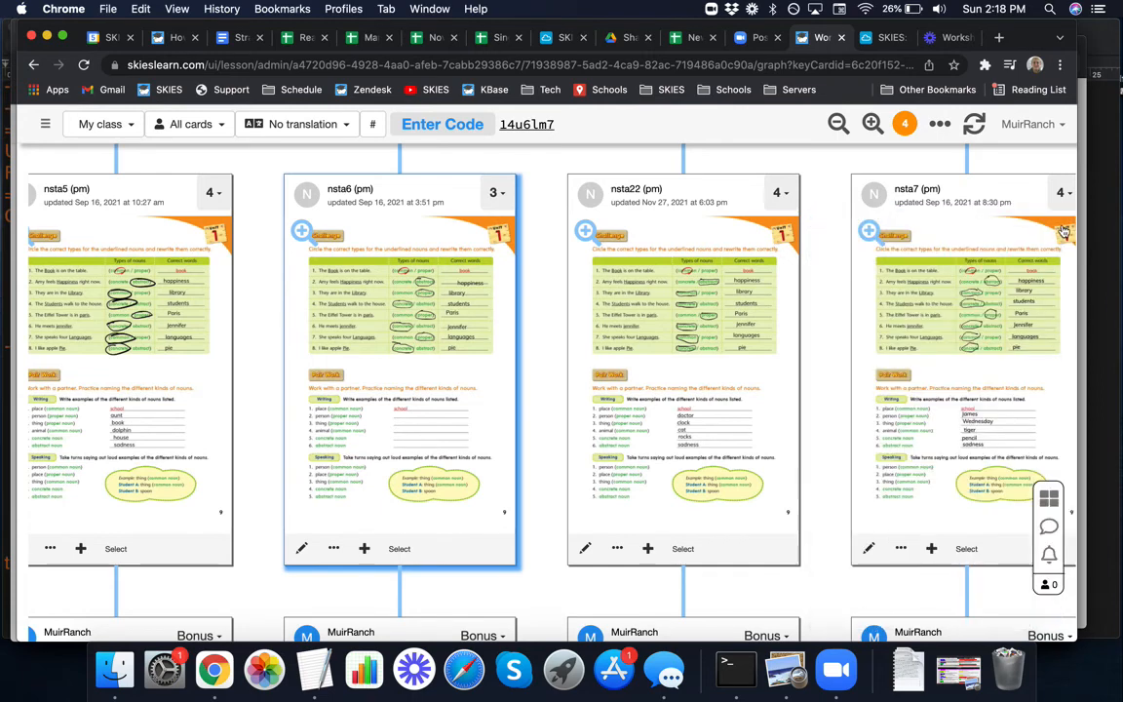
scroll(659, 274, up, 1)
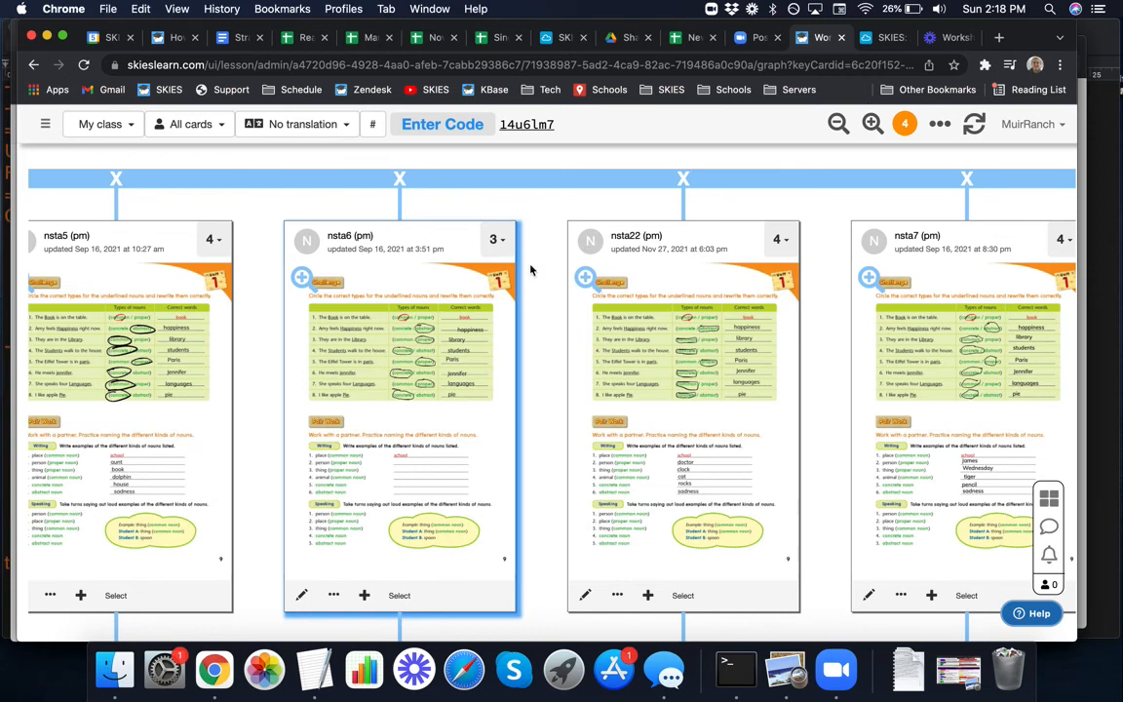
- View the students' totals and percentages in the lesson's gradebook and return to the lesson
click(940, 124)
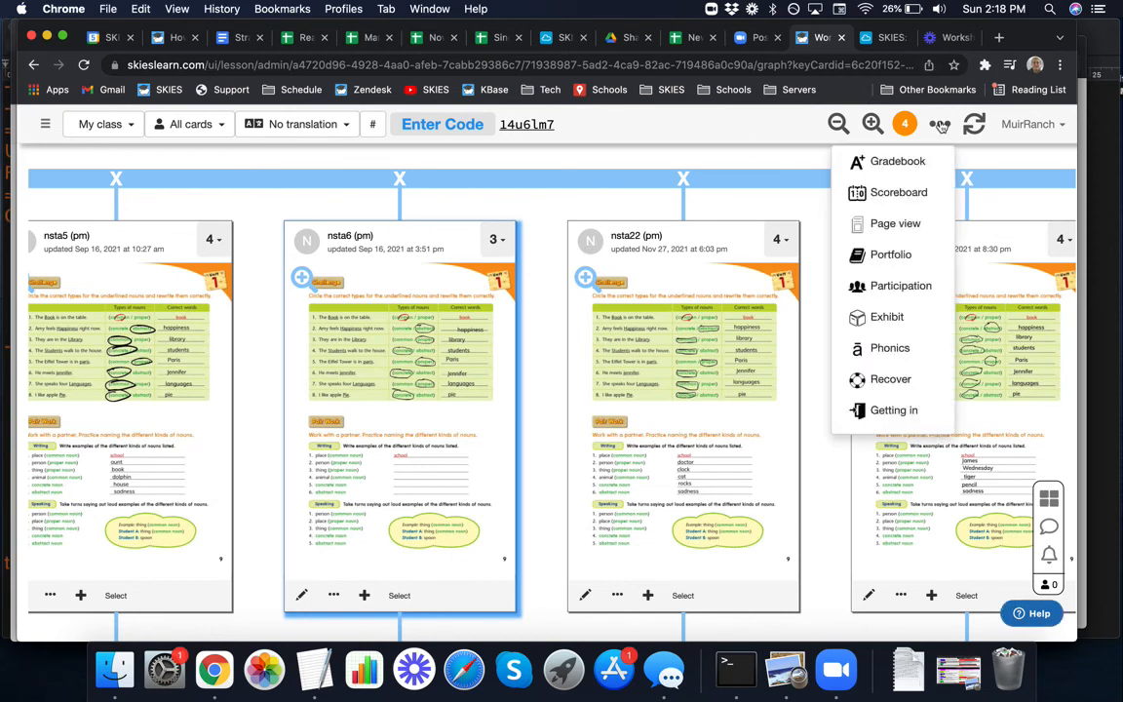
click(895, 161)
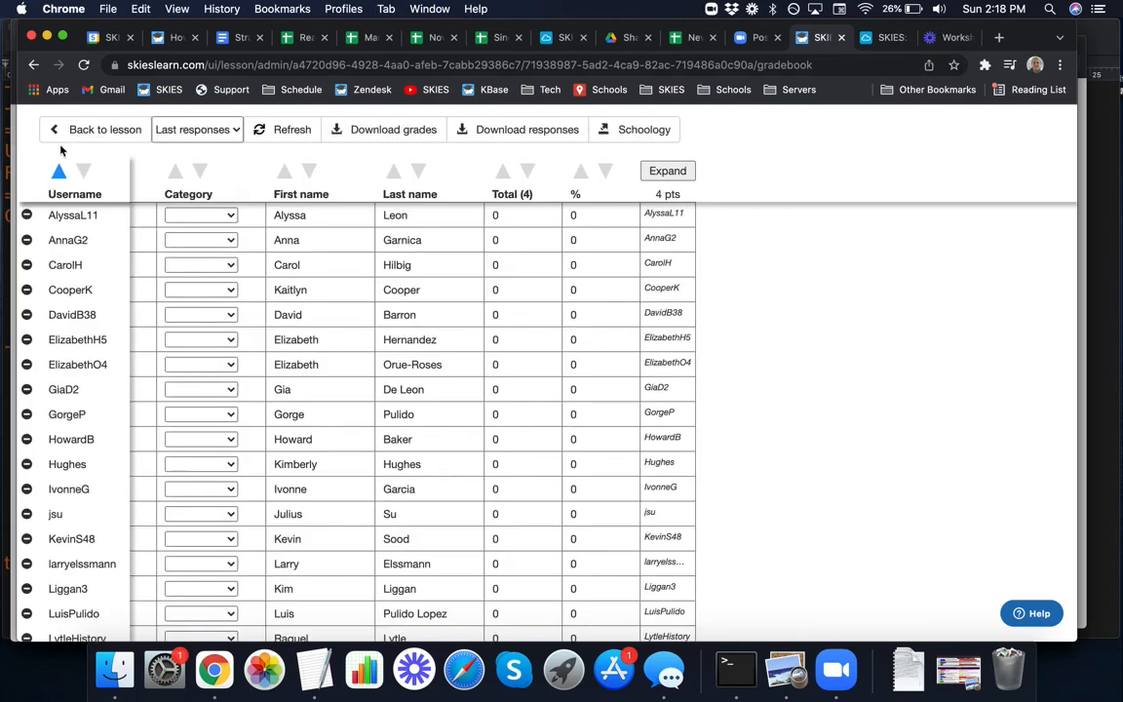
click(92, 130)
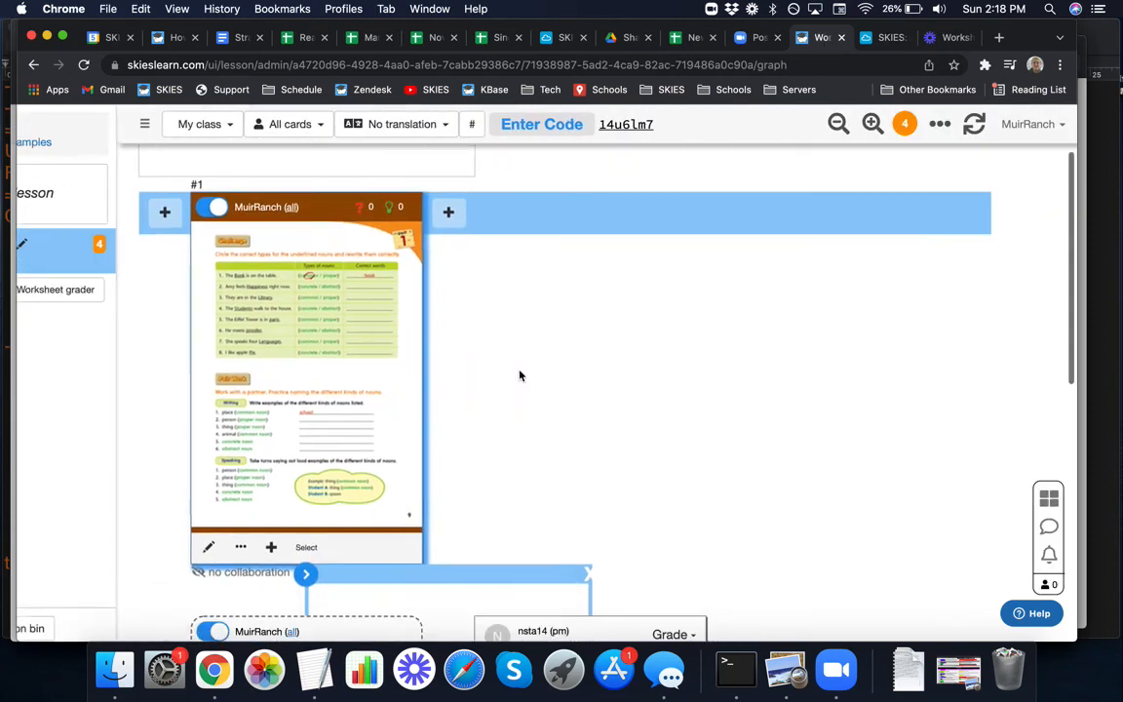